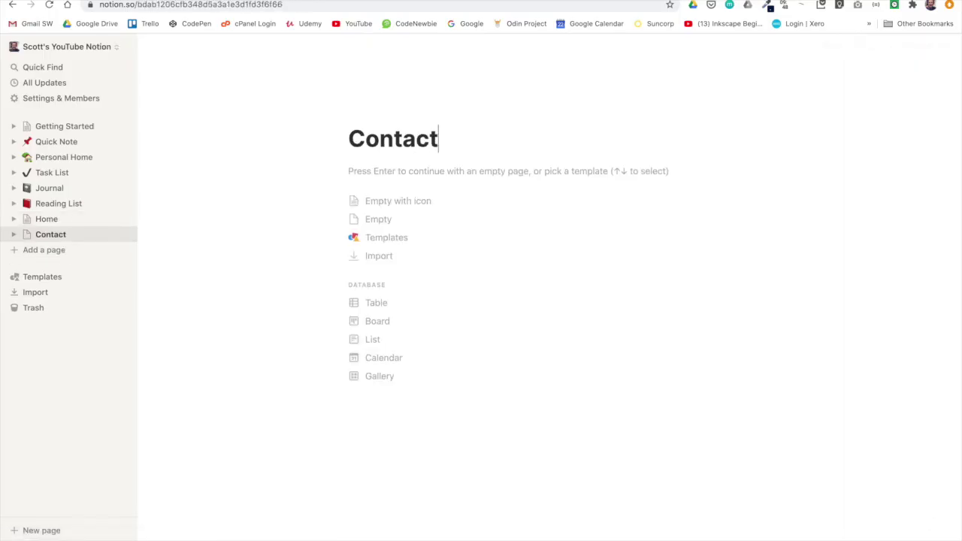
# - Start a Contacts table, add John, and turn the Tags column into a DOB date column
pyautogui.click(378, 307)
pyautogui.click(303, 178)
pyautogui.write('John')
pyautogui.press('Return')
pyautogui.click(427, 154)
pyautogui.click(502, 173)
pyautogui.write('DOB')
pyautogui.press('Return')
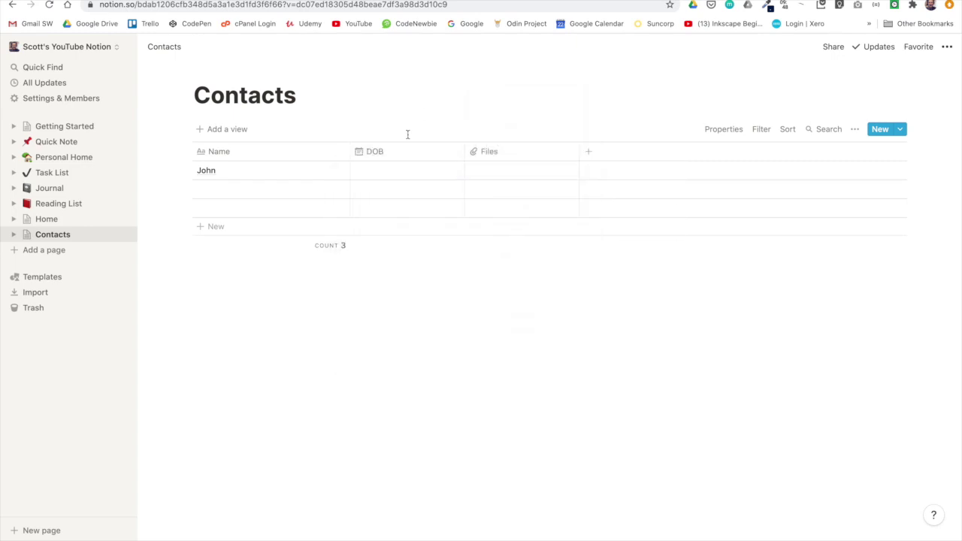
# - Give John the DOB Jun 19, 1975, add Mary, Gemma and Jake, and enter Feb 07, 1984 for Mary
pyautogui.click(390, 172)
pyautogui.moveTo(422, 193); pyautogui.dragTo(332, 199)
pyautogui.write('Jun 19, 1975')
pyautogui.press('Return')
pyautogui.write('Mary')
pyautogui.press('Return')
pyautogui.write('Gemma')
pyautogui.press('Return')
pyautogui.write('Jake')
pyautogui.press('Return')
pyautogui.click(413, 194)
pyautogui.write('Feb 07, 1984')
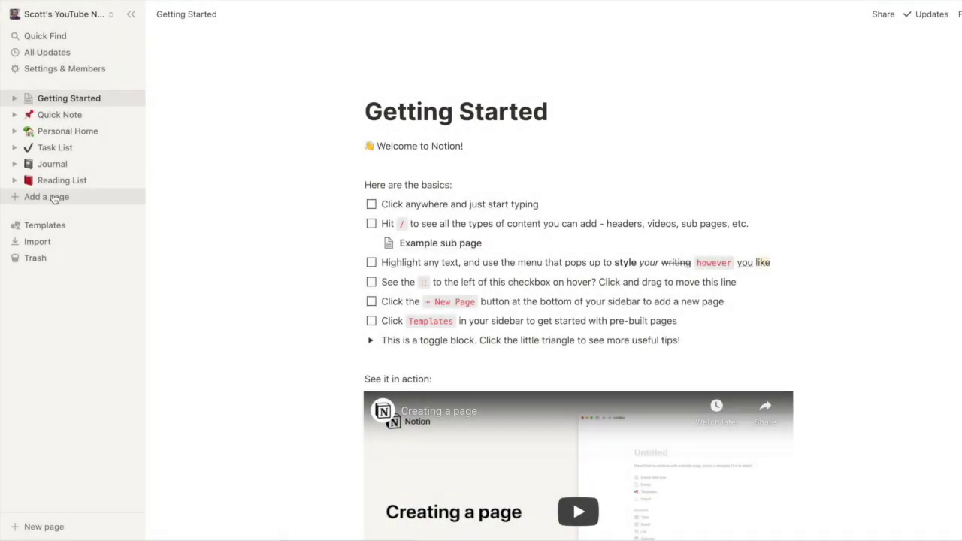
# - Create a new empty page titled Home
pyautogui.click(54, 197)
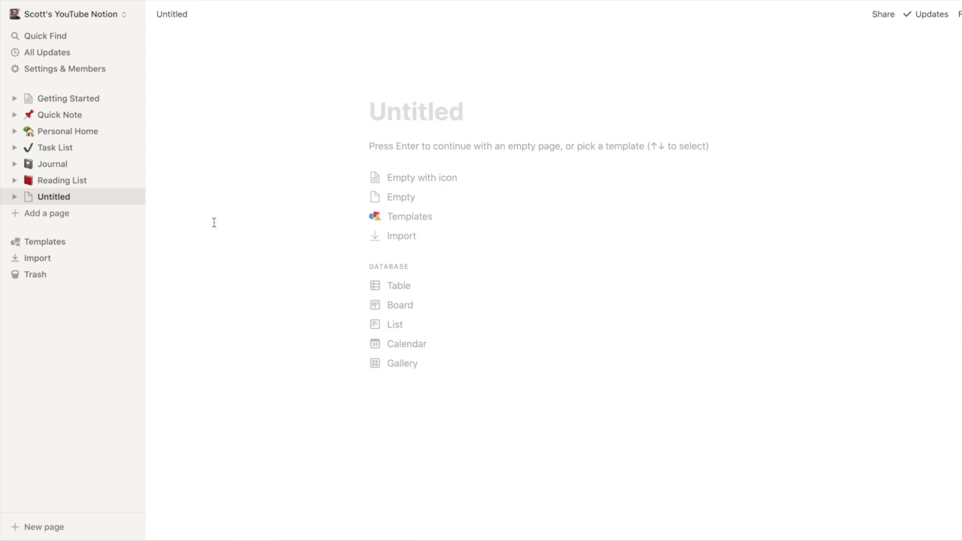
pyautogui.write('Home')
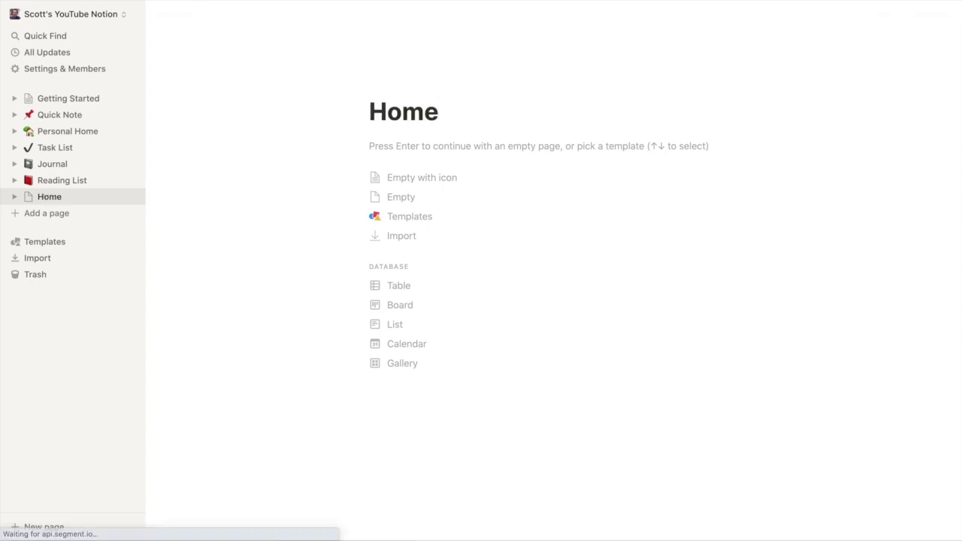
pyautogui.click(419, 197)
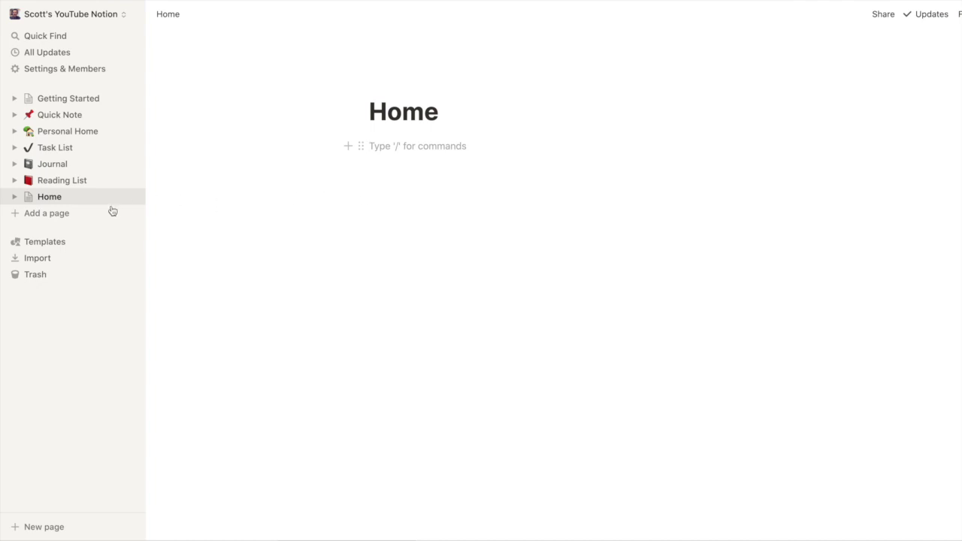
# - Create a new page titled Contacts as a Table database
pyautogui.click(47, 213)
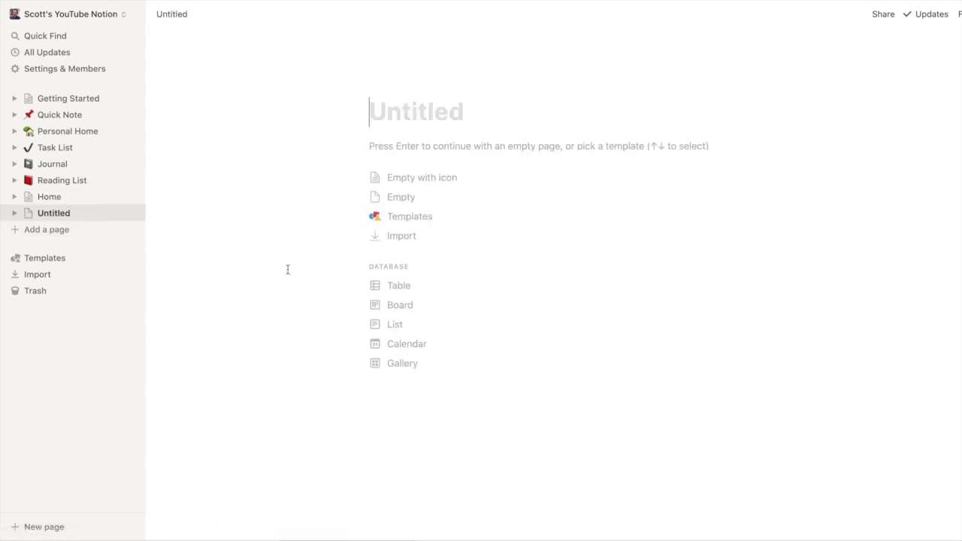
pyautogui.write('Contact')
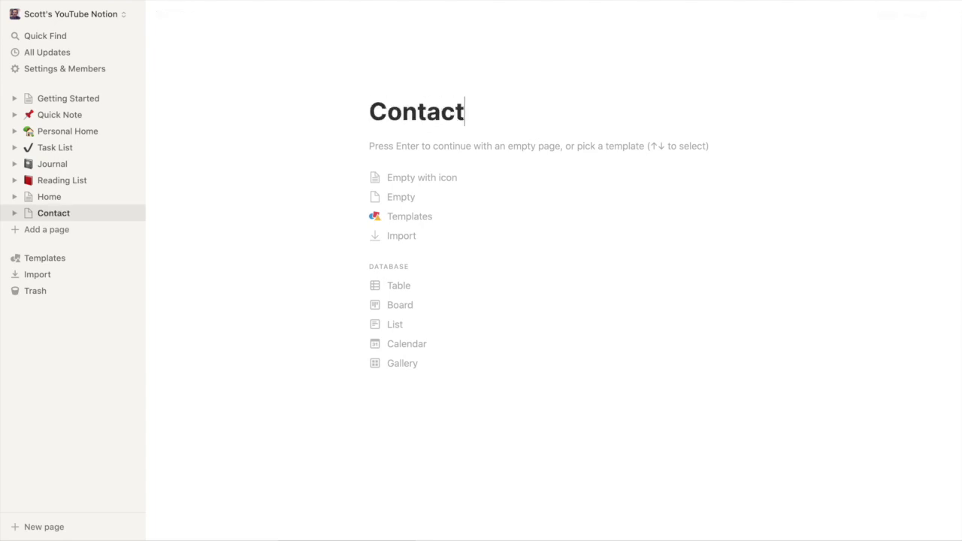
pyautogui.write('s')
pyautogui.click(404, 289)
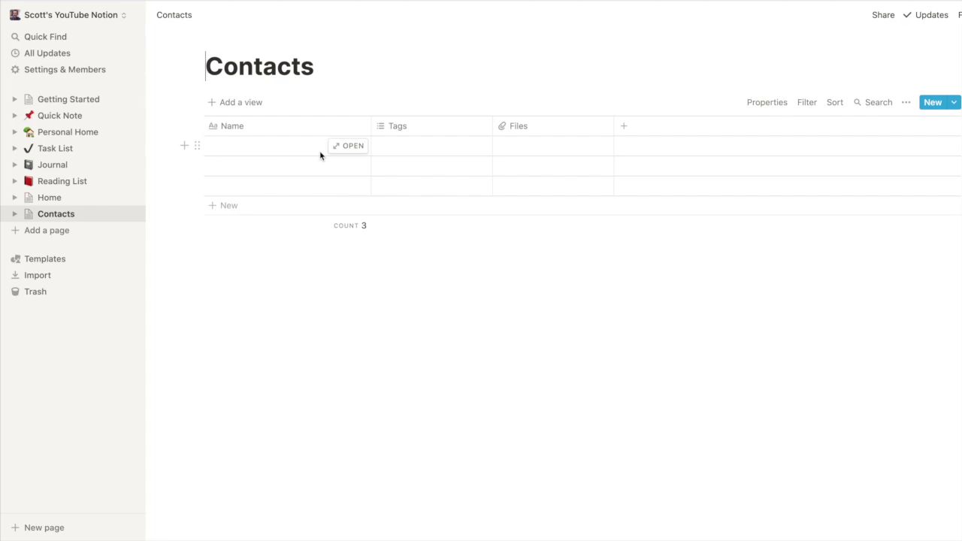
# - Enter John as the name in the first row of Contacts
pyautogui.click(299, 157)
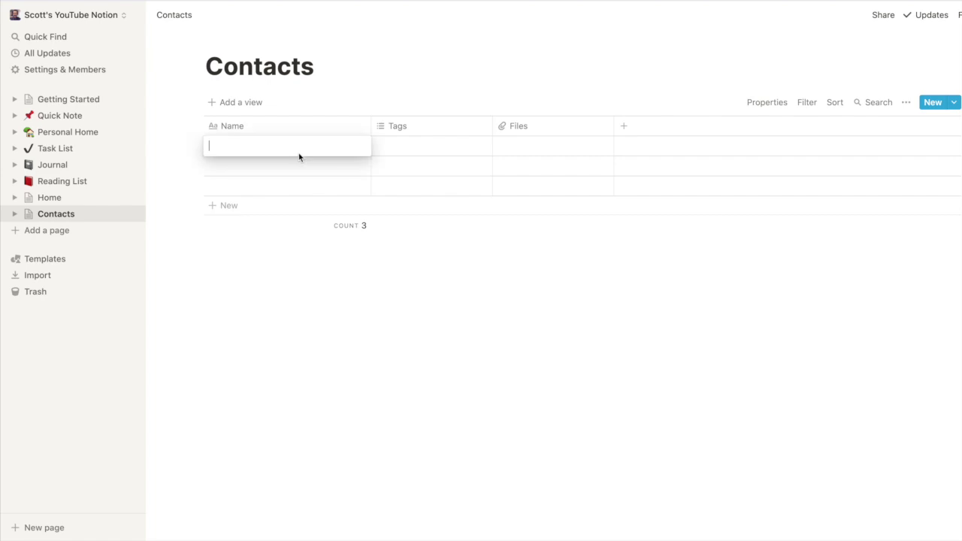
pyautogui.write('Jonn')
pyautogui.press('Tab')
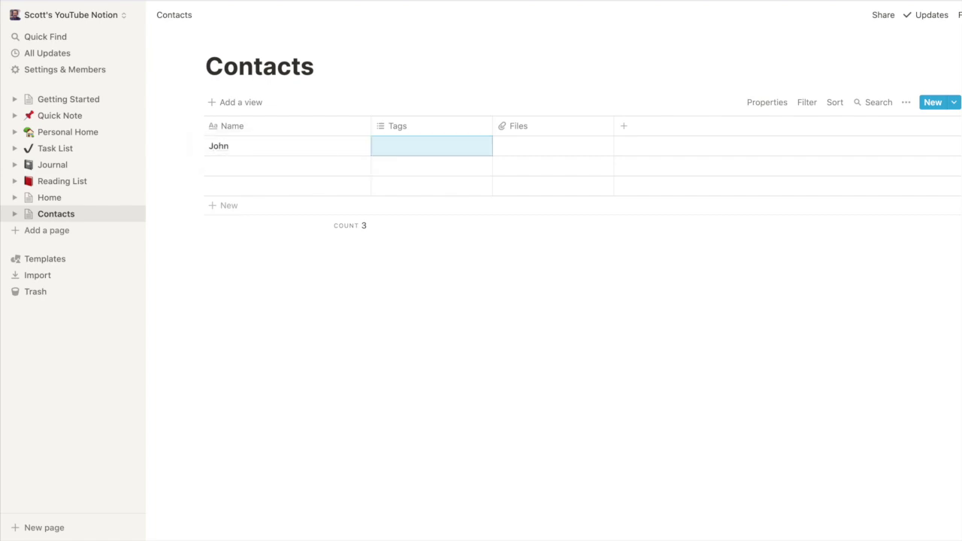
# - Change the Tags column to a Date property named DOB and begin entering John's date
pyautogui.click(454, 127)
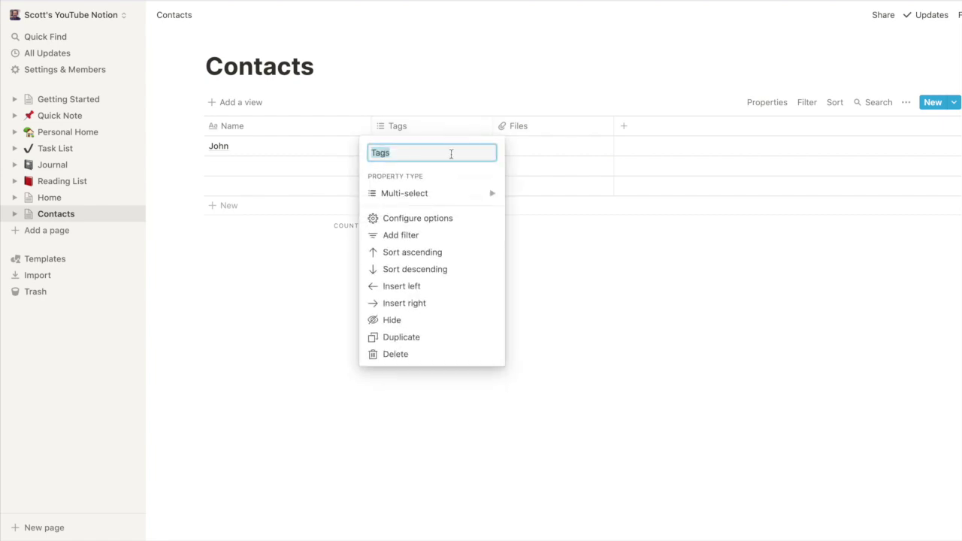
pyautogui.moveTo(452, 197)
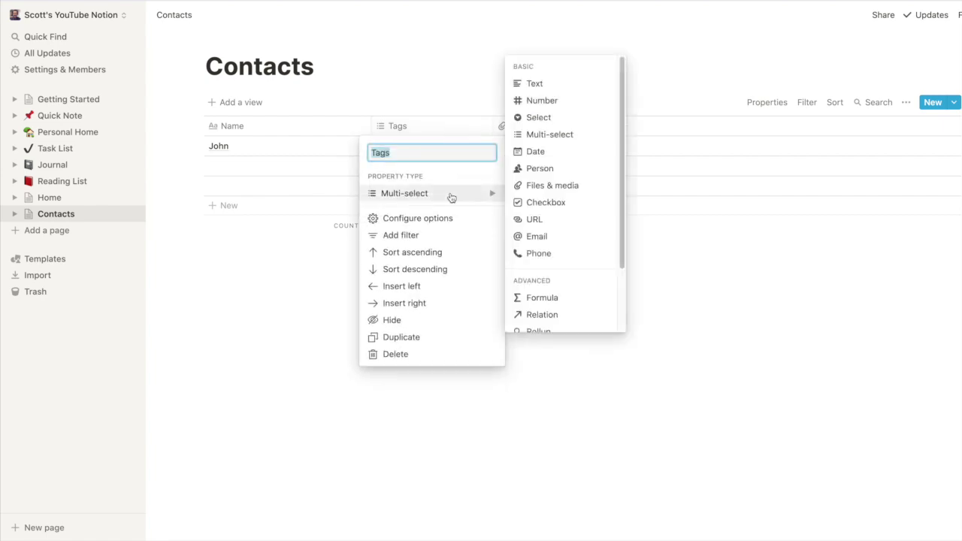
pyautogui.click(556, 155)
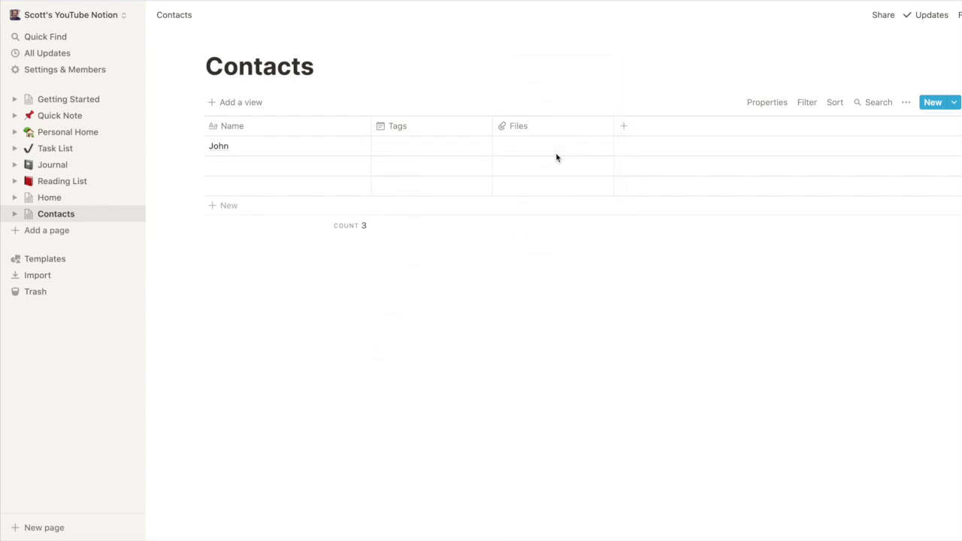
pyautogui.click(432, 127)
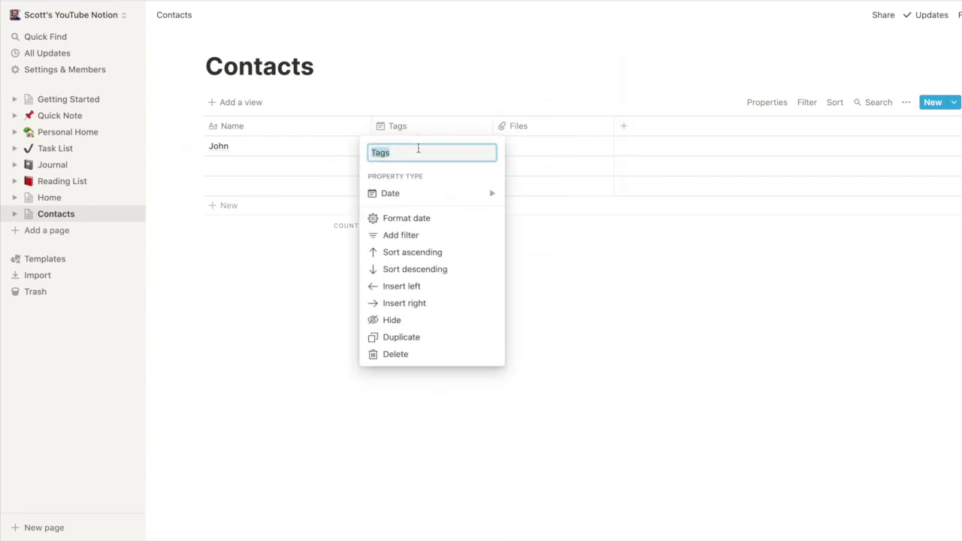
pyautogui.write('DOB')
pyautogui.click(443, 84)
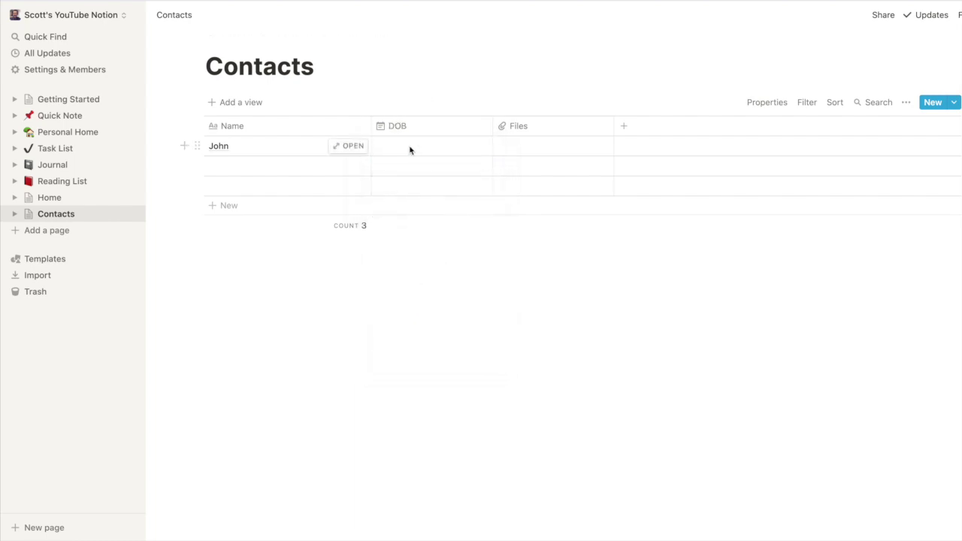
pyautogui.click(411, 150)
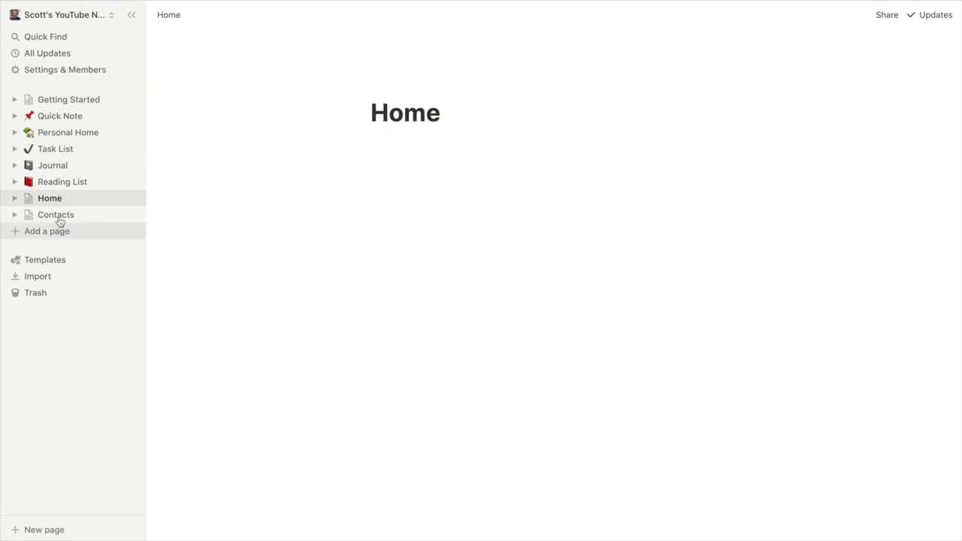
# - Add two H2 headings, 'Views' and 'Databases', to the Home page
pyautogui.click(386, 148)
pyautogui.write('/')
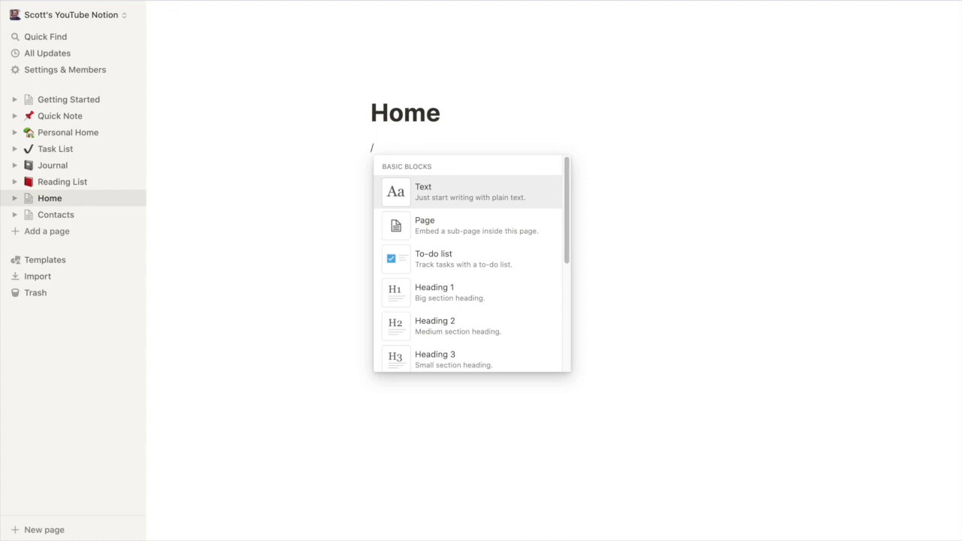
pyautogui.write('h2')
pyautogui.press('Return')
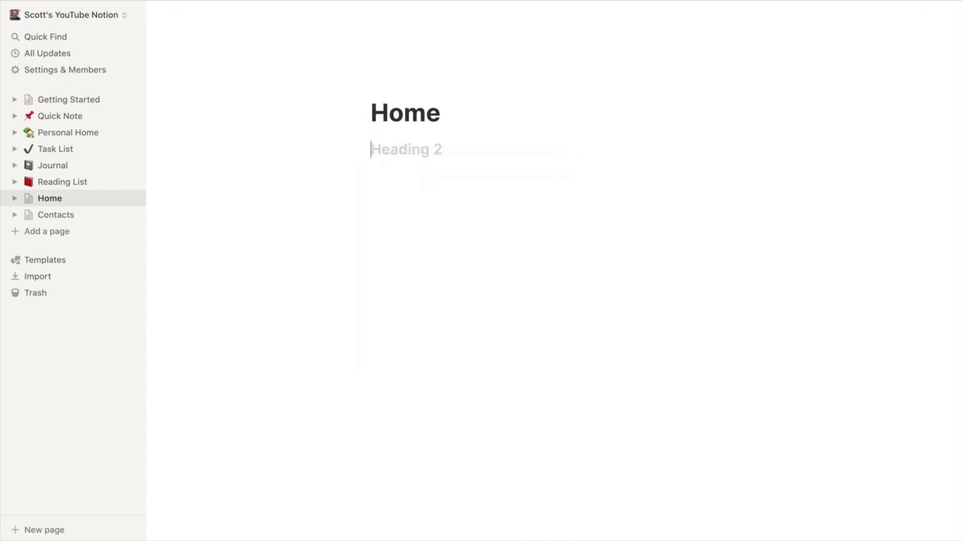
pyautogui.write('Views')
pyautogui.press('Return')
pyautogui.write('/')
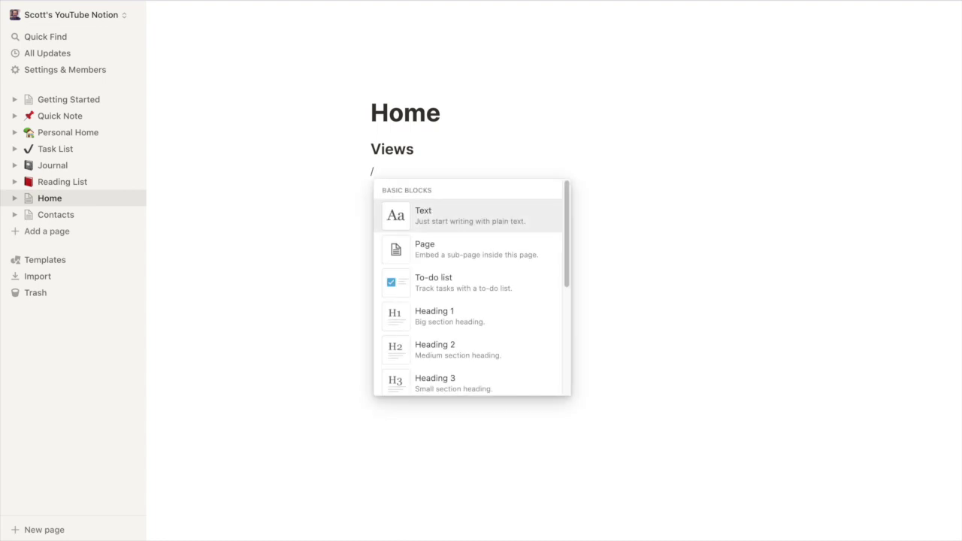
pyautogui.write('h2')
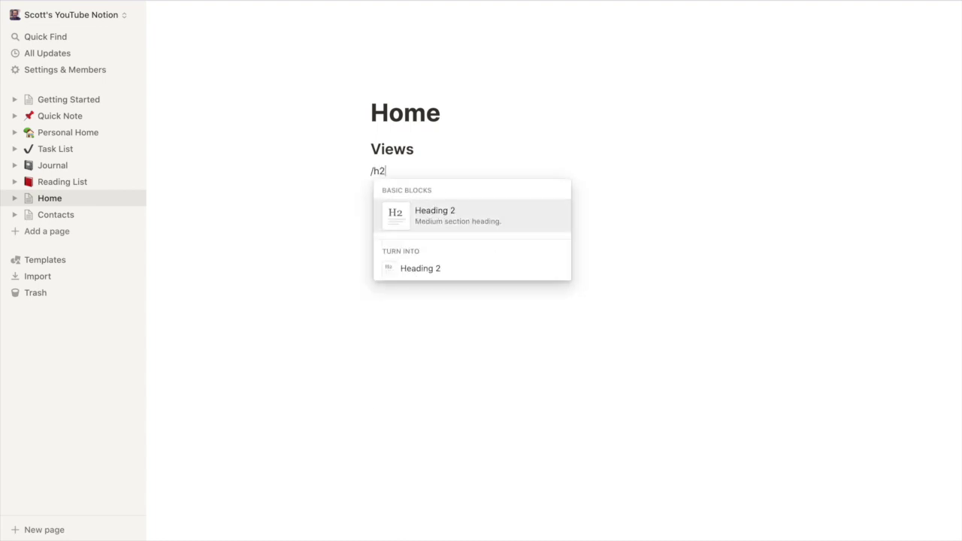
pyautogui.press('Return')
pyautogui.write('Databases')
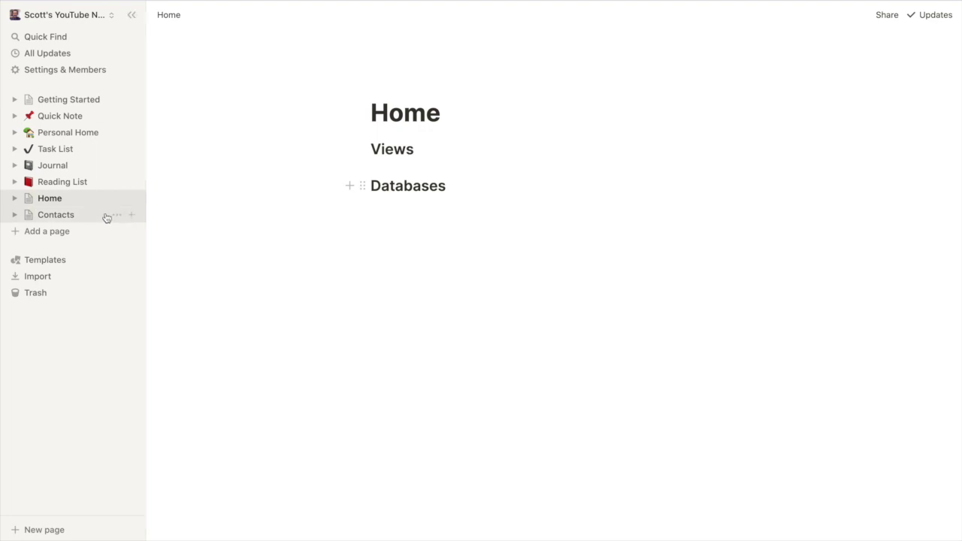
# - Move the Contacts page under Databases and give it the family emoji icon
pyautogui.moveTo(118, 215); pyautogui.dragTo(424, 198)
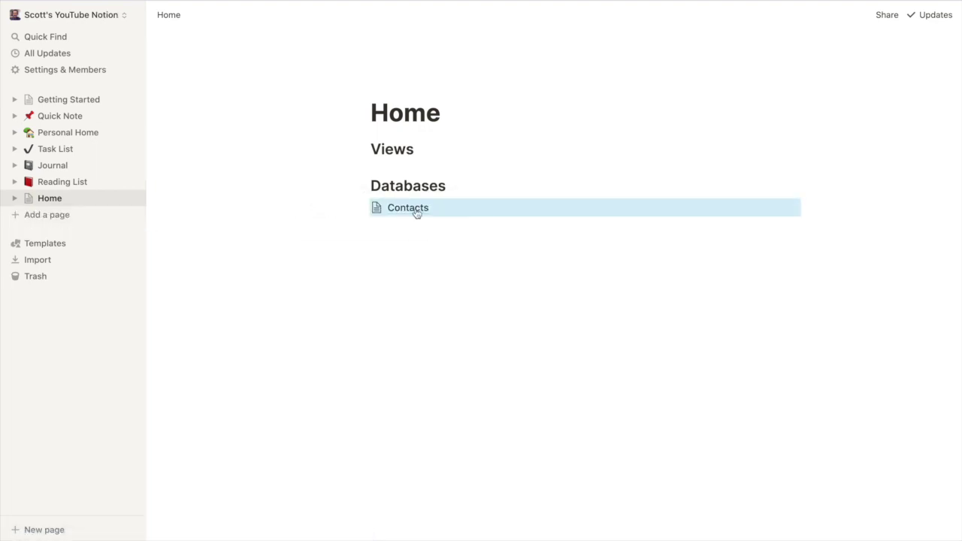
pyautogui.click(415, 212)
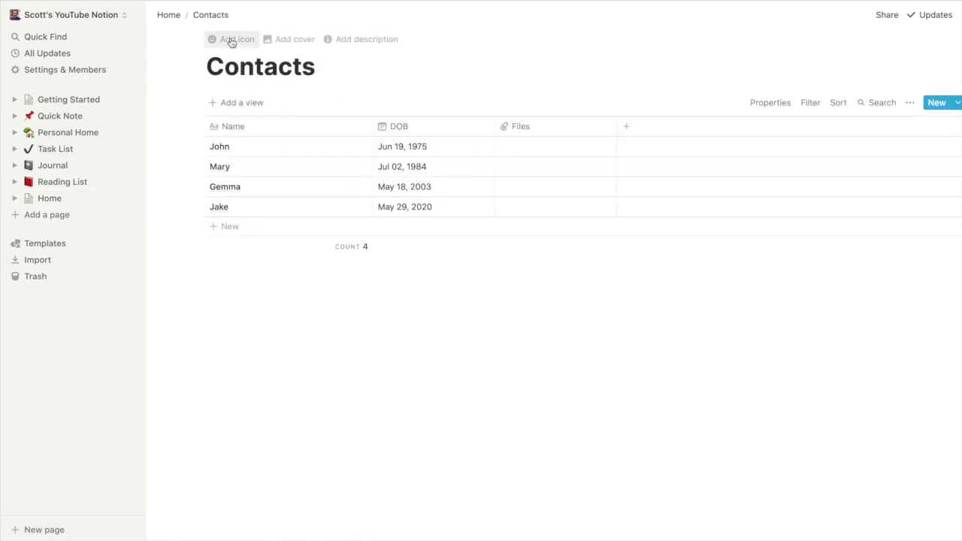
pyautogui.click(232, 41)
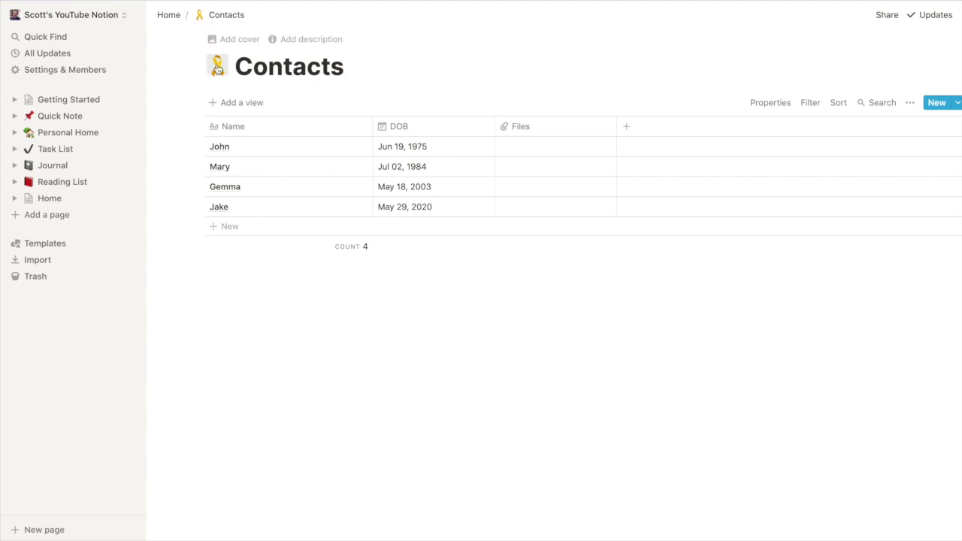
pyautogui.click(217, 67)
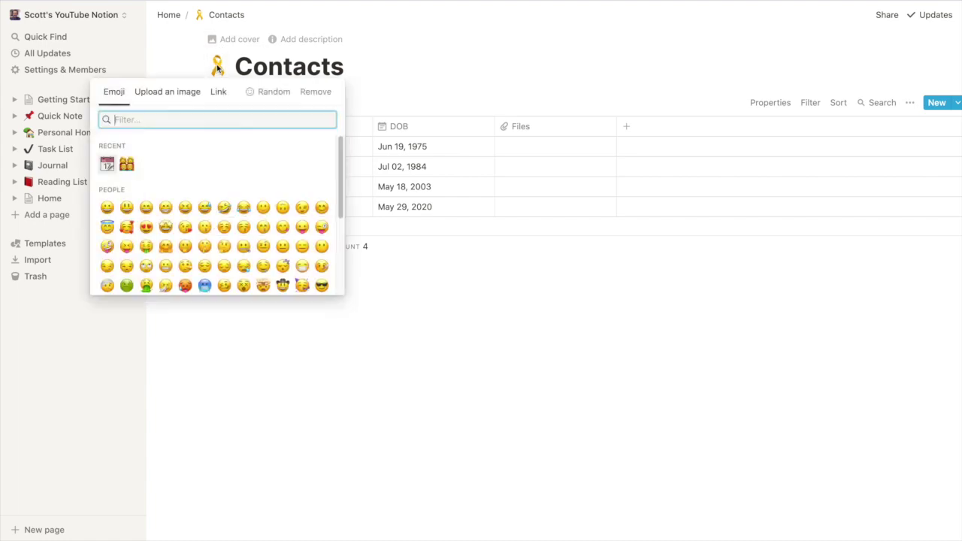
pyautogui.click(127, 163)
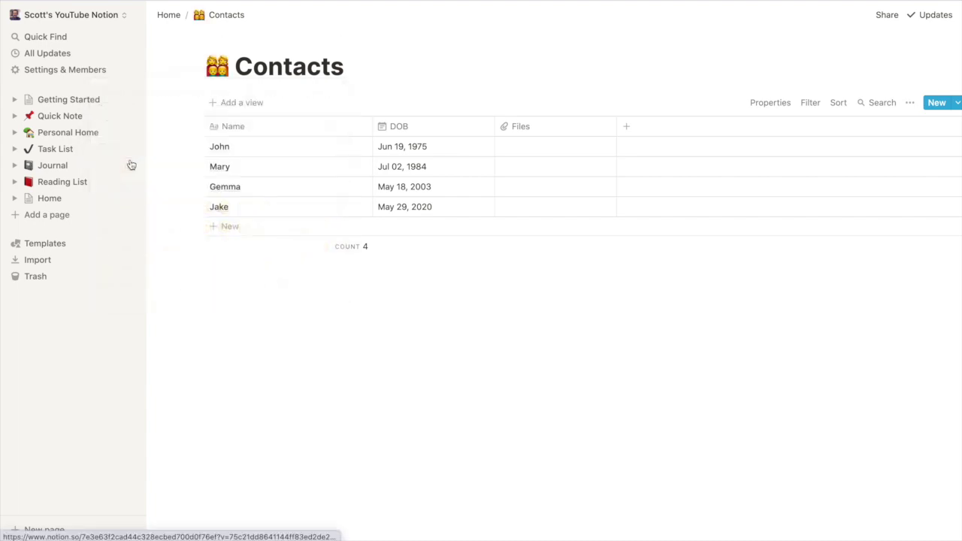
pyautogui.click(169, 16)
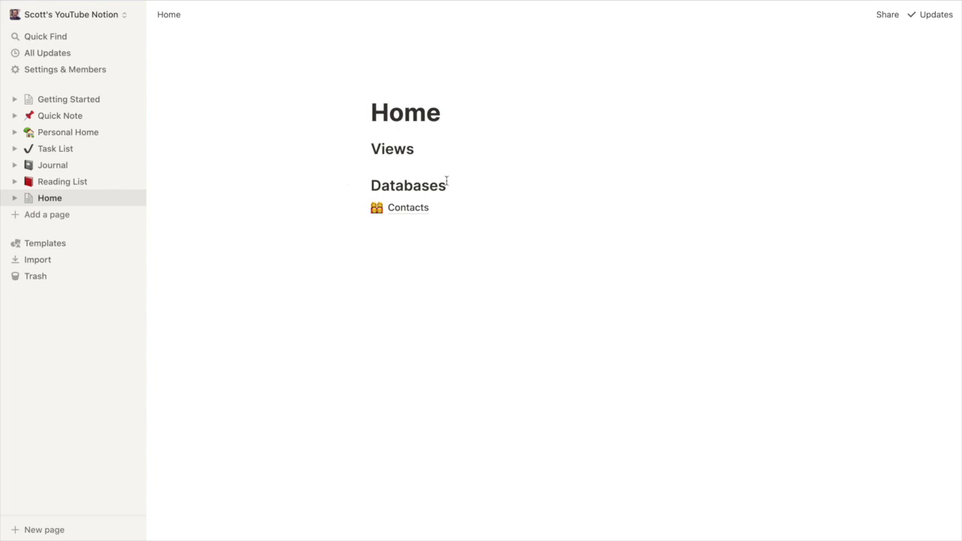
# - Add an empty sub-page named Birthday Calendar below the Views heading
pyautogui.click(350, 149)
pyautogui.write('pag')
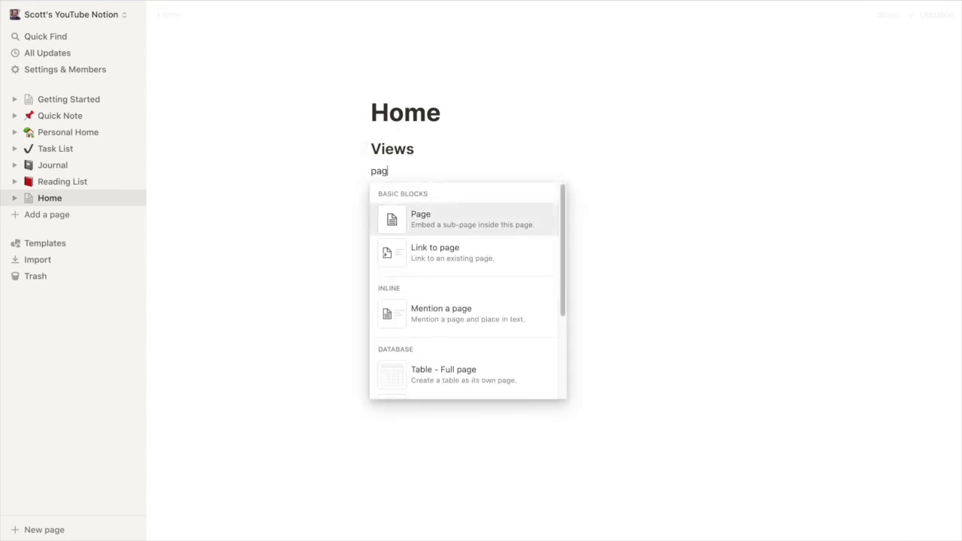
pyautogui.press('Return')
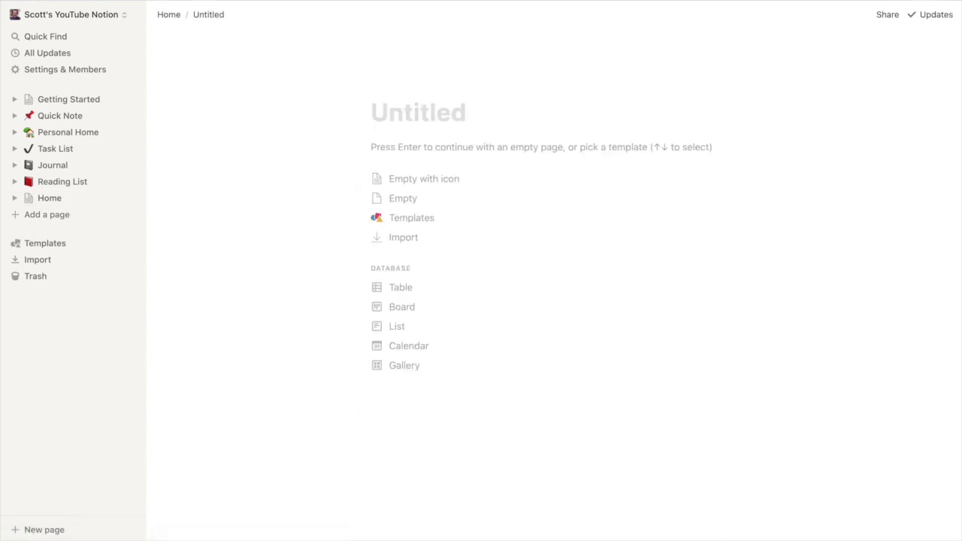
pyautogui.write('Birthday ')
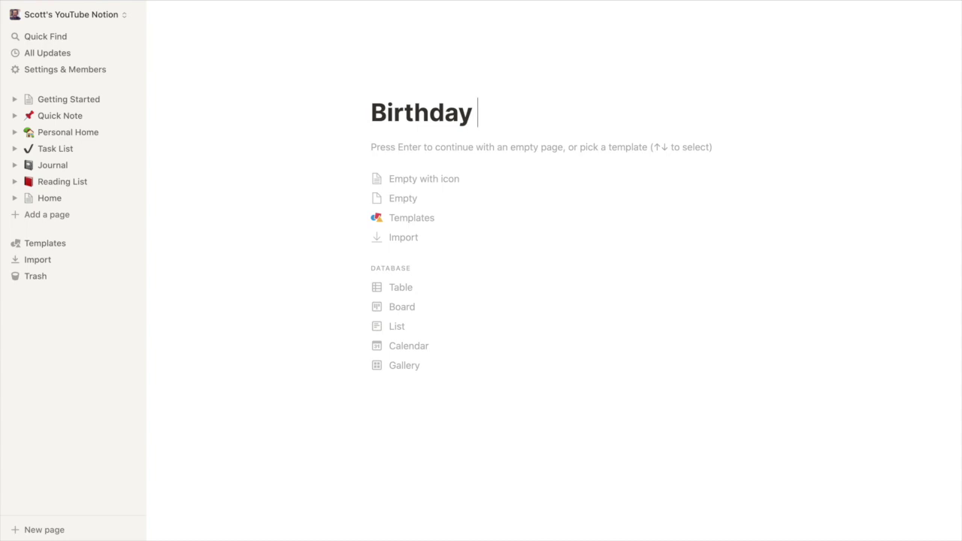
pyautogui.write('Calendar')
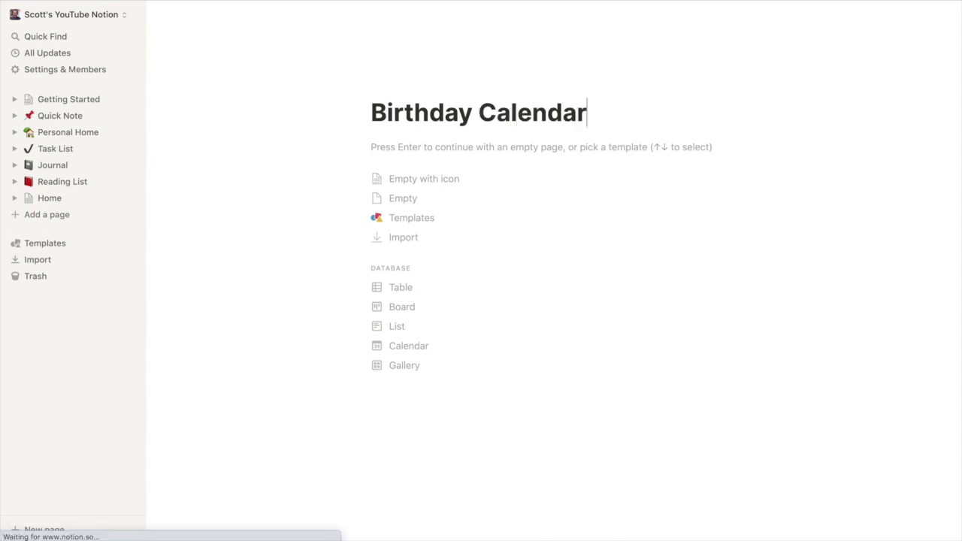
pyautogui.click(411, 198)
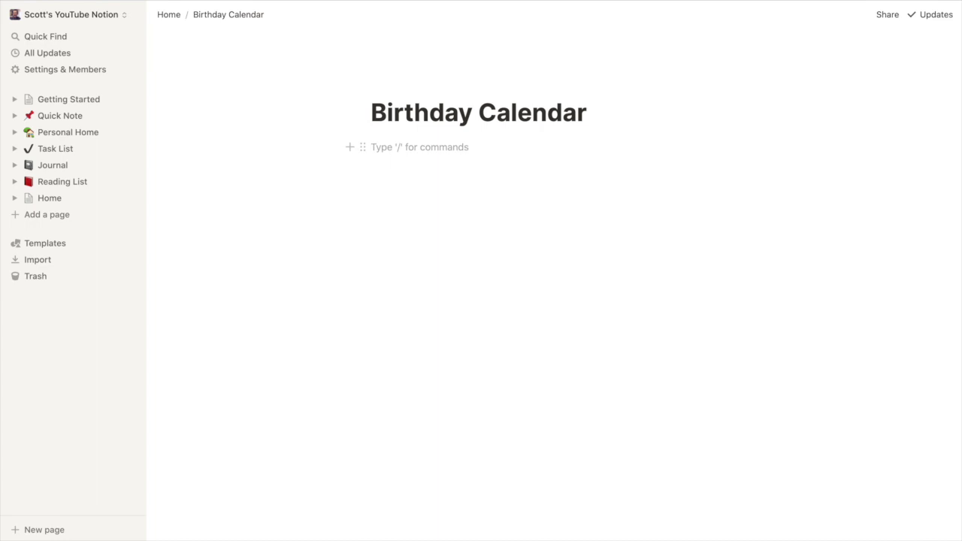
# - Insert a linked database on Birthday Calendar pointing to Contacts
pyautogui.write('/crea')
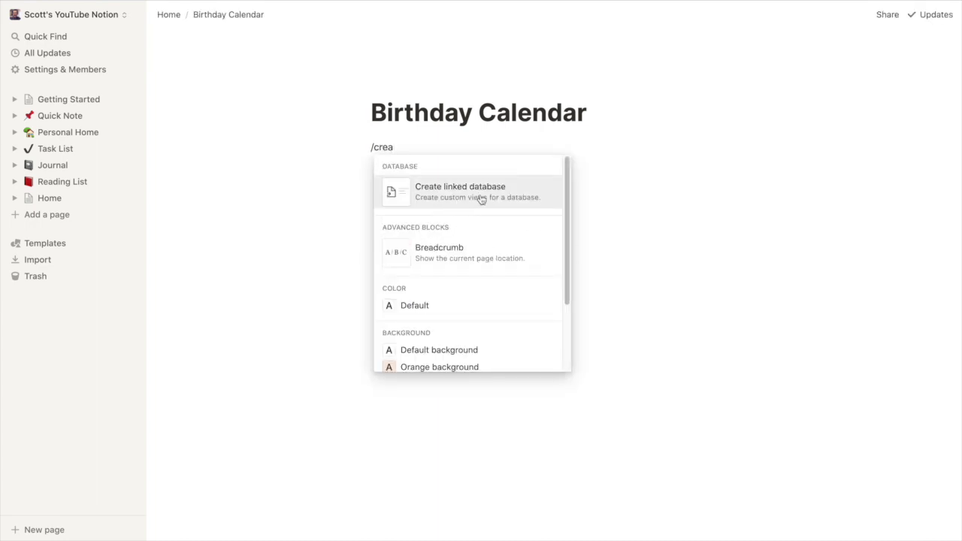
pyautogui.click(482, 200)
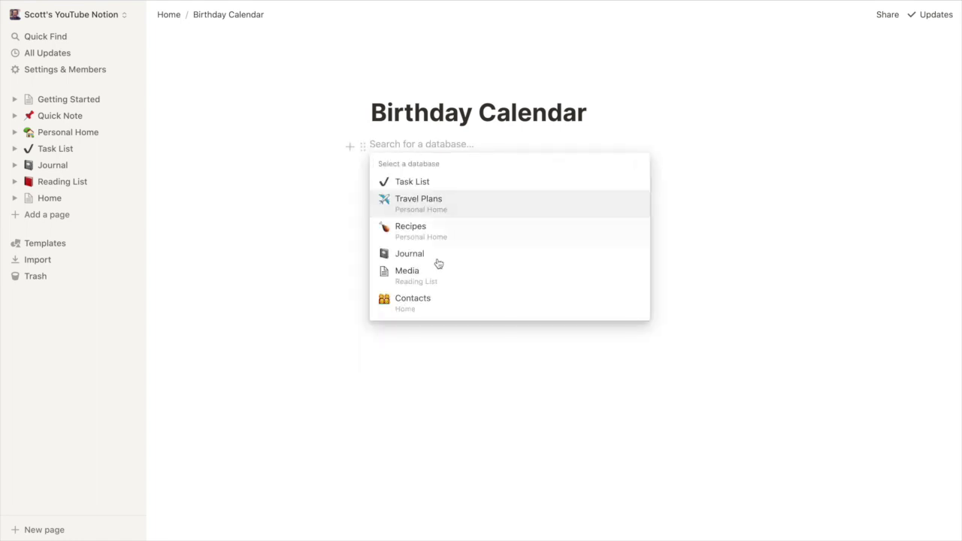
pyautogui.click(442, 304)
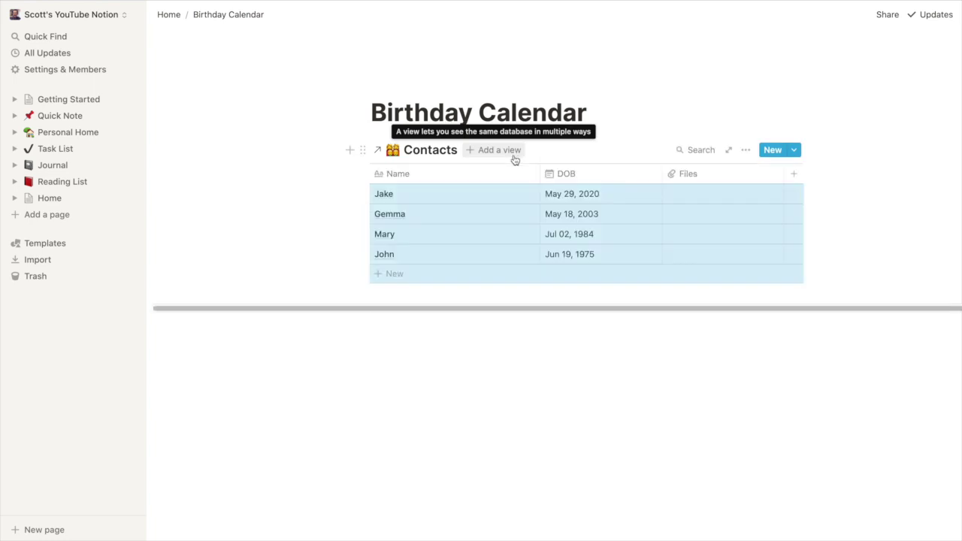
# - Add a Calendar view to the linked Contacts database
pyautogui.click(508, 151)
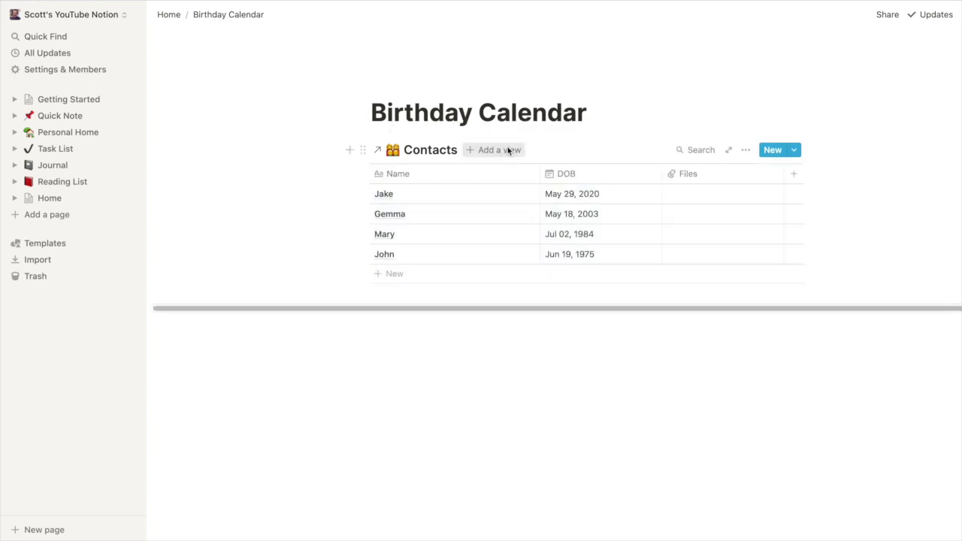
pyautogui.click(473, 279)
pyautogui.click(517, 384)
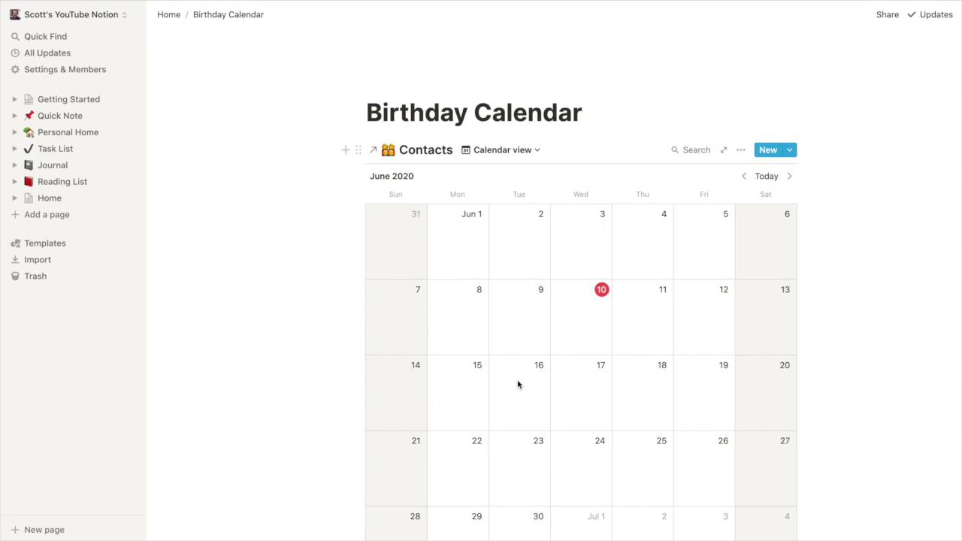
pyautogui.scroll(-2, 632, 400)
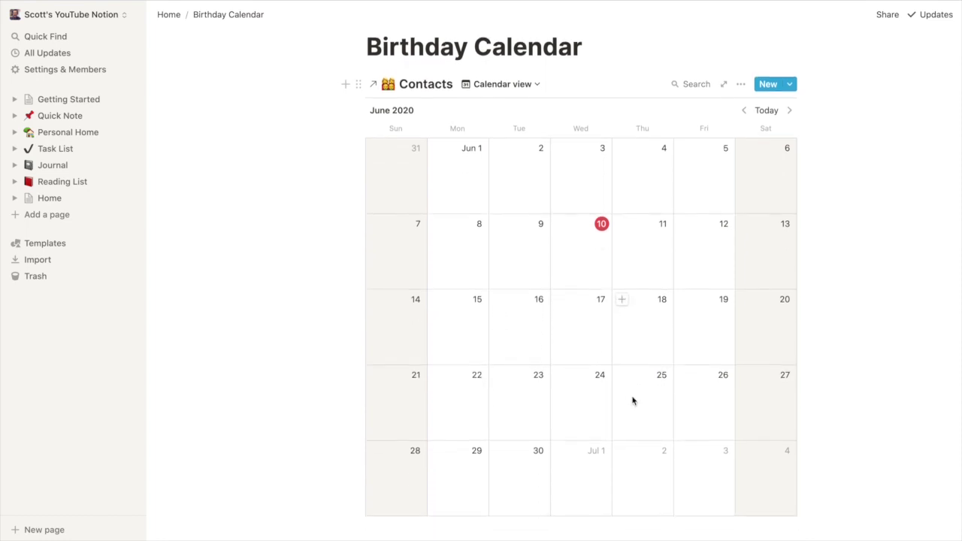
pyautogui.scroll(-1, 631, 400)
pyautogui.scroll(2, 633, 399)
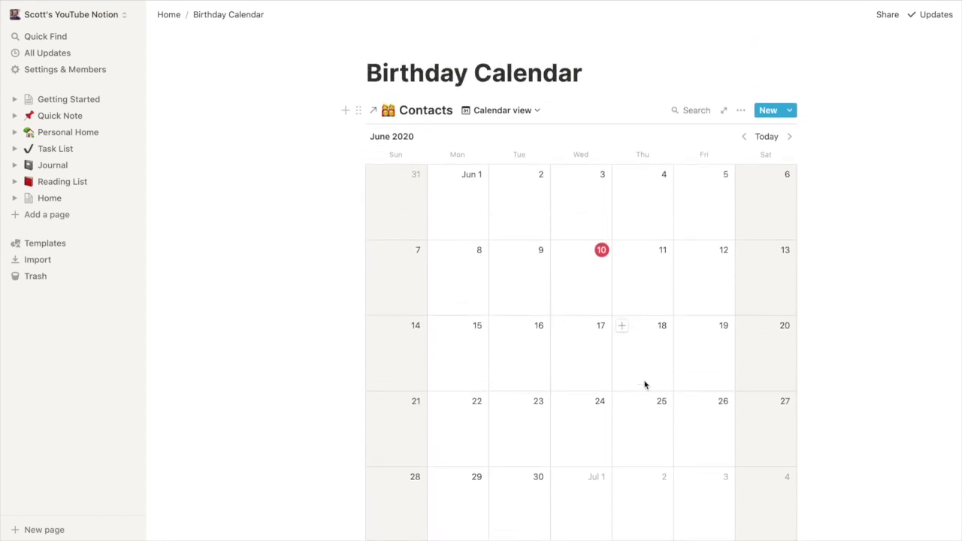
# - Browse the calendar from May to July 2020, then switch back to the Table view
pyautogui.click(744, 136)
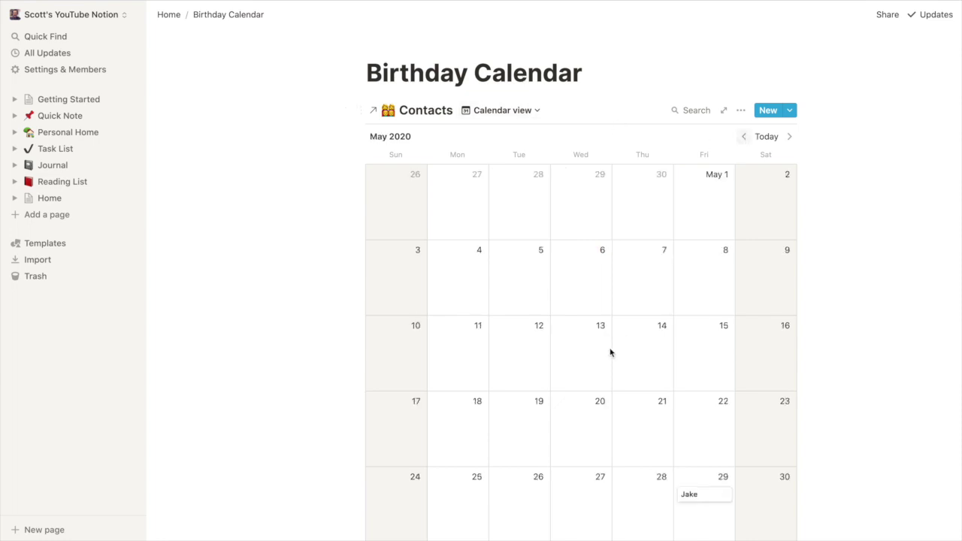
pyautogui.scroll(-1, 610, 352)
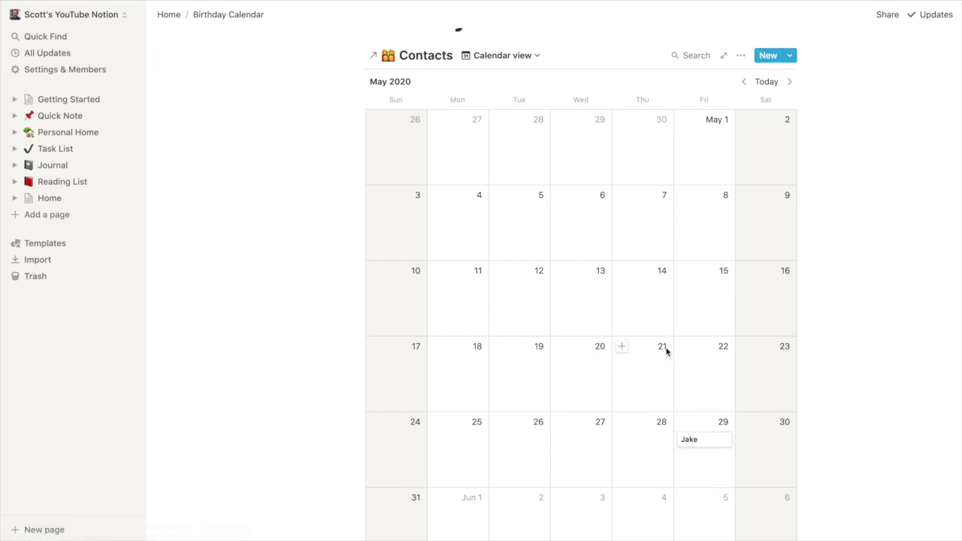
pyautogui.click(790, 84)
pyautogui.click(789, 82)
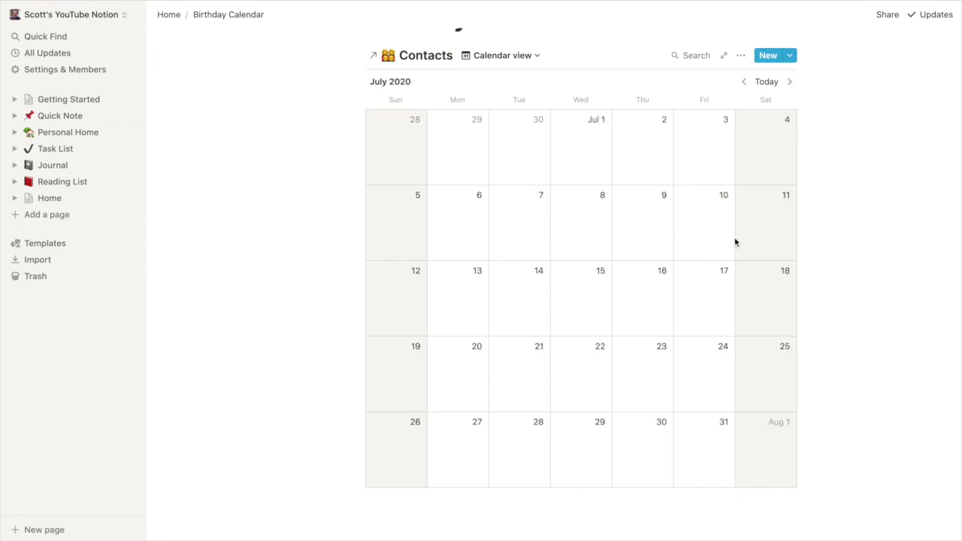
pyautogui.click(517, 57)
pyautogui.click(490, 101)
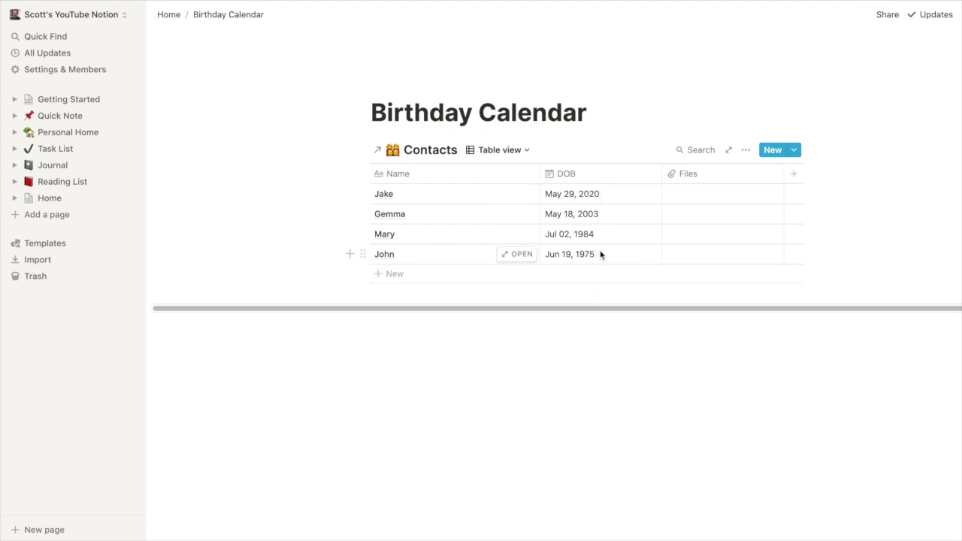
# - Return to Home and open the original Contacts database from its link
pyautogui.click(170, 15)
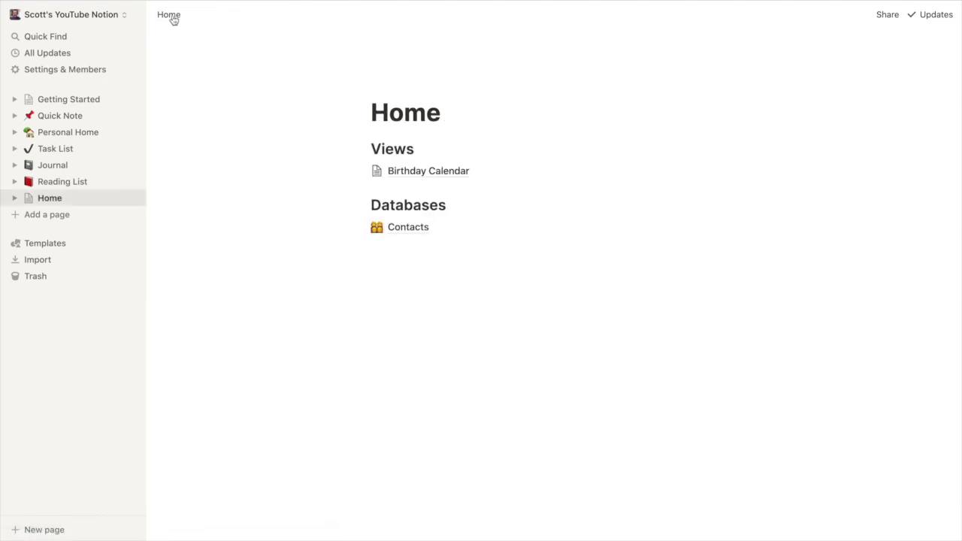
pyautogui.click(414, 228)
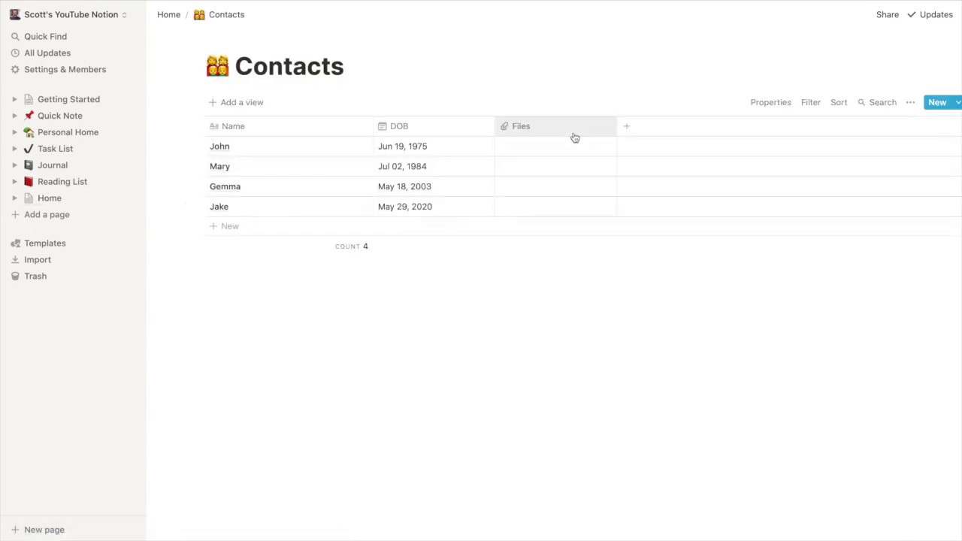
# - Change the Files column's property type to Formula, ready to rename it
pyautogui.click(580, 133)
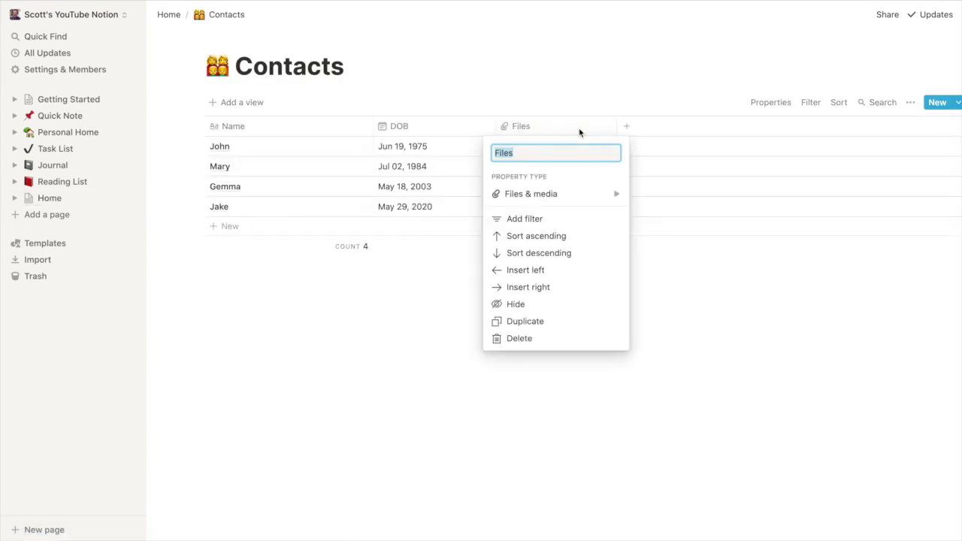
pyautogui.moveTo(580, 197)
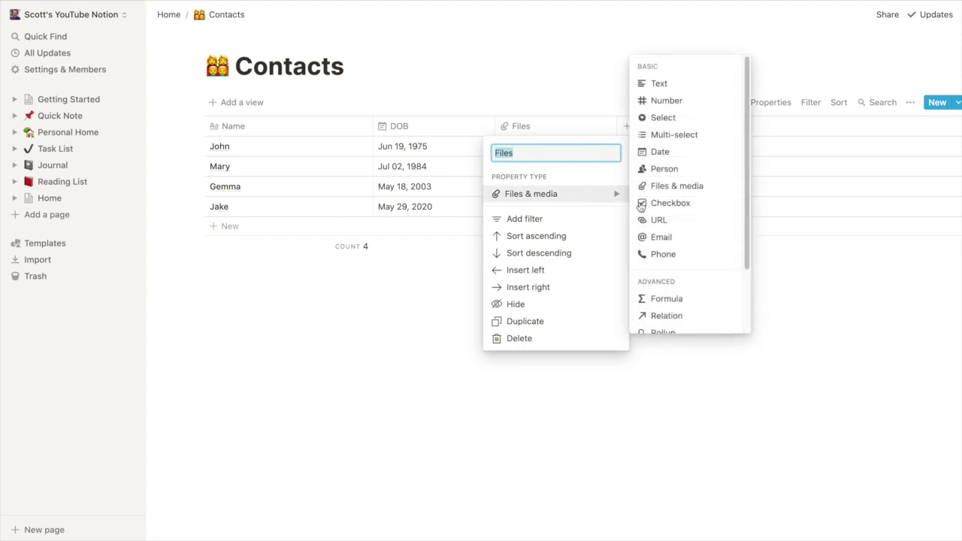
pyautogui.click(676, 299)
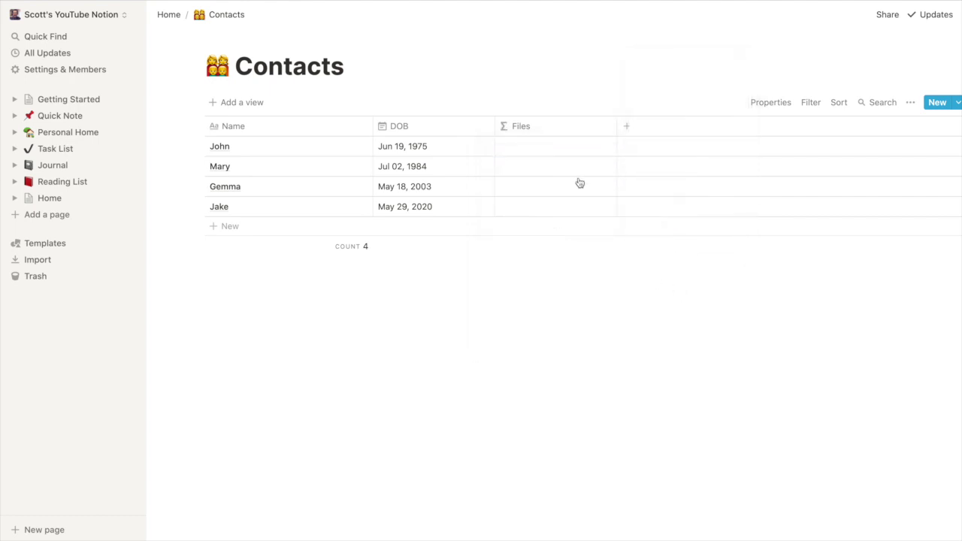
pyautogui.click(557, 129)
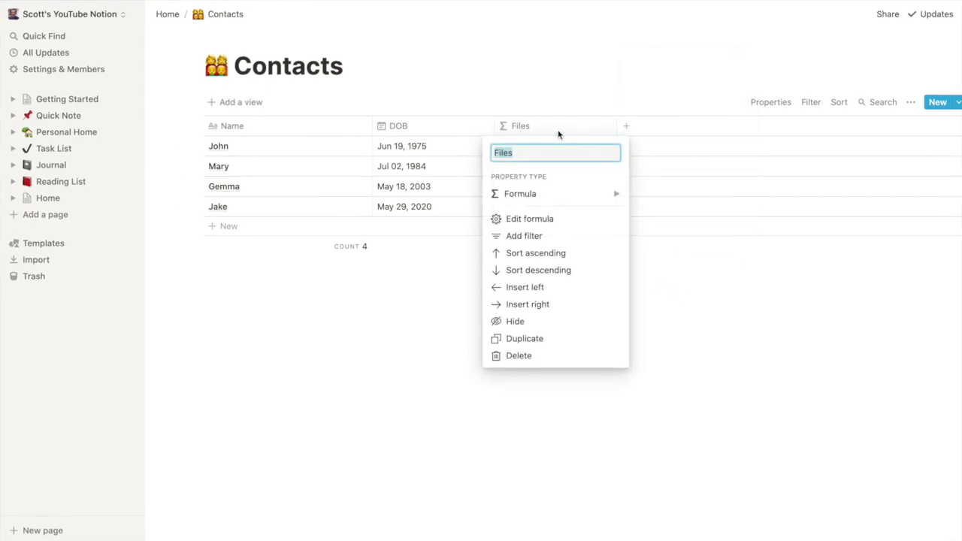
# - Name the column Age and start its formula with the dateBetween function
pyautogui.write('Age')
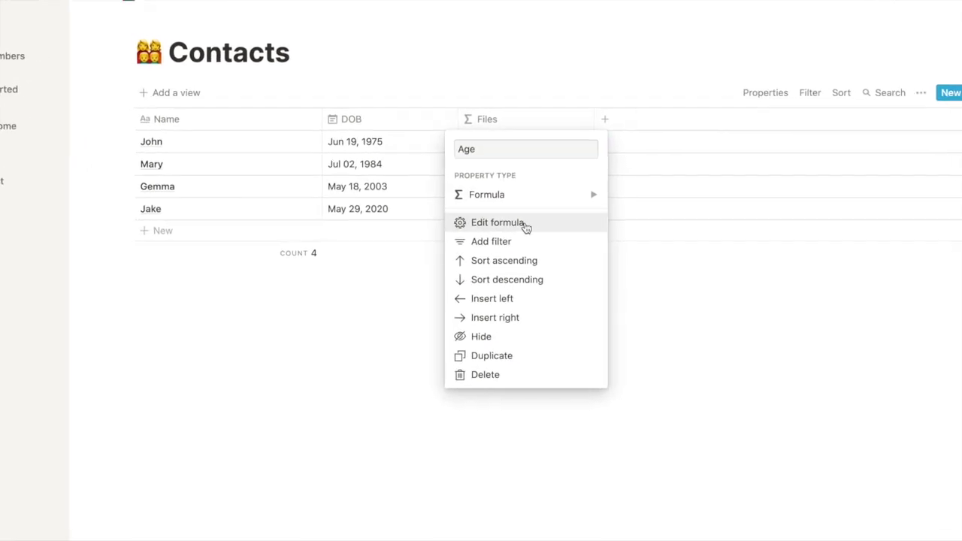
pyautogui.click(525, 228)
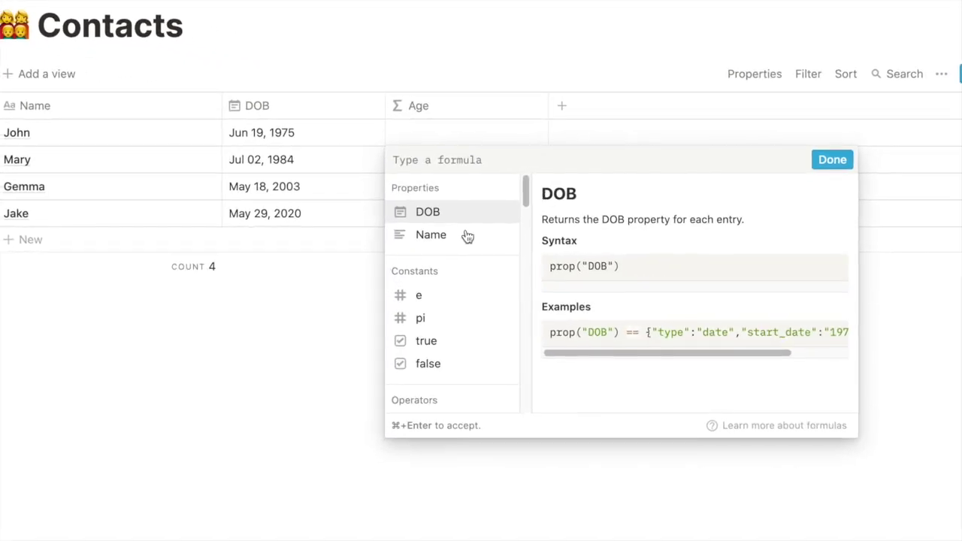
pyautogui.scroll(-1, 524, 224)
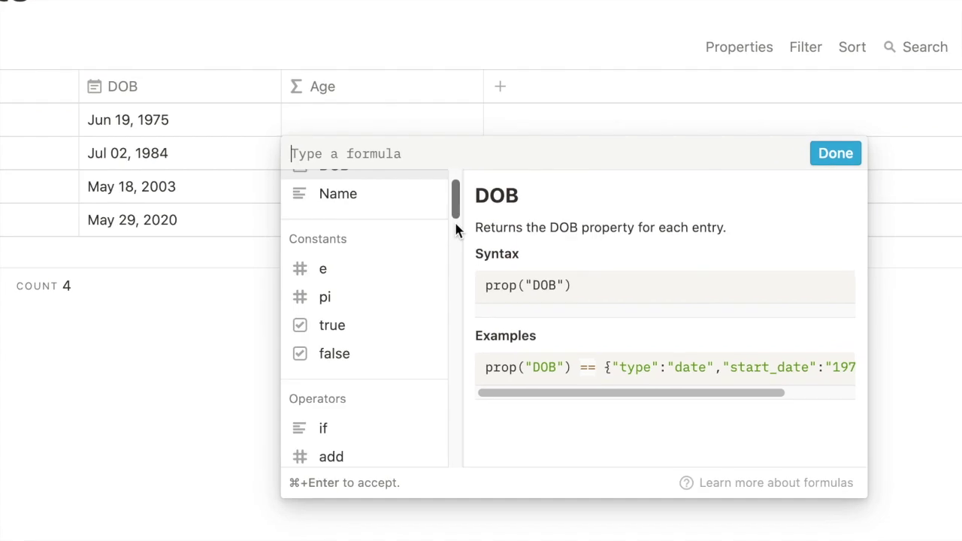
pyautogui.moveTo(454, 227); pyautogui.dragTo(440, 449)
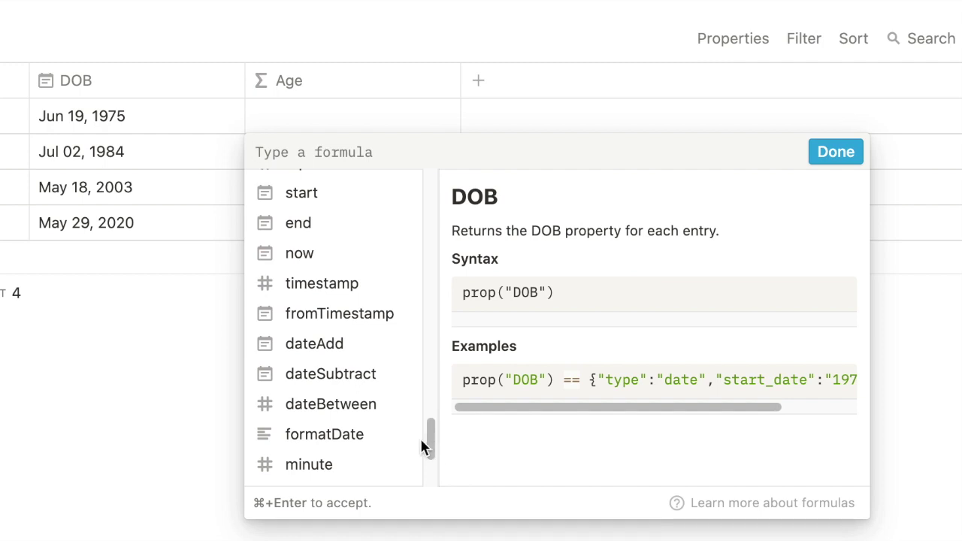
pyautogui.moveTo(382, 419)
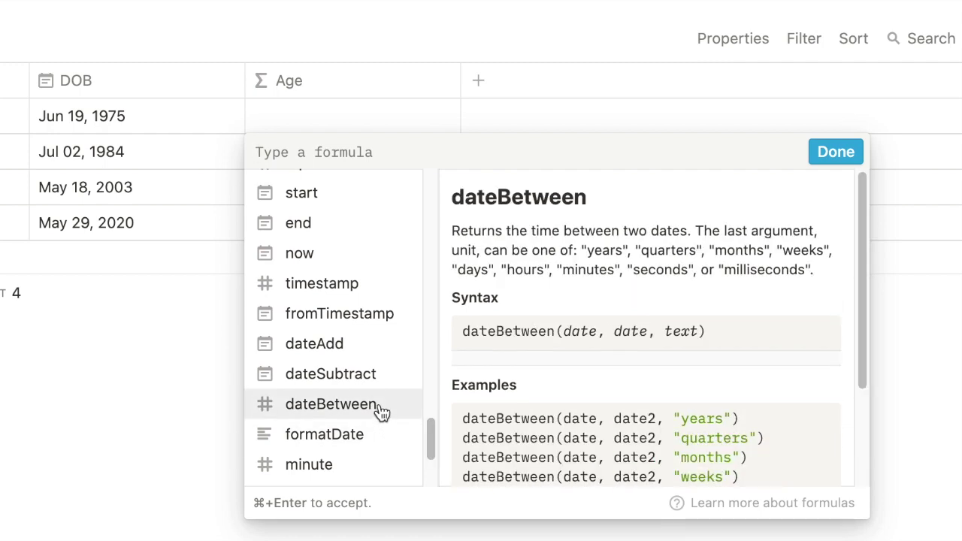
pyautogui.click(331, 404)
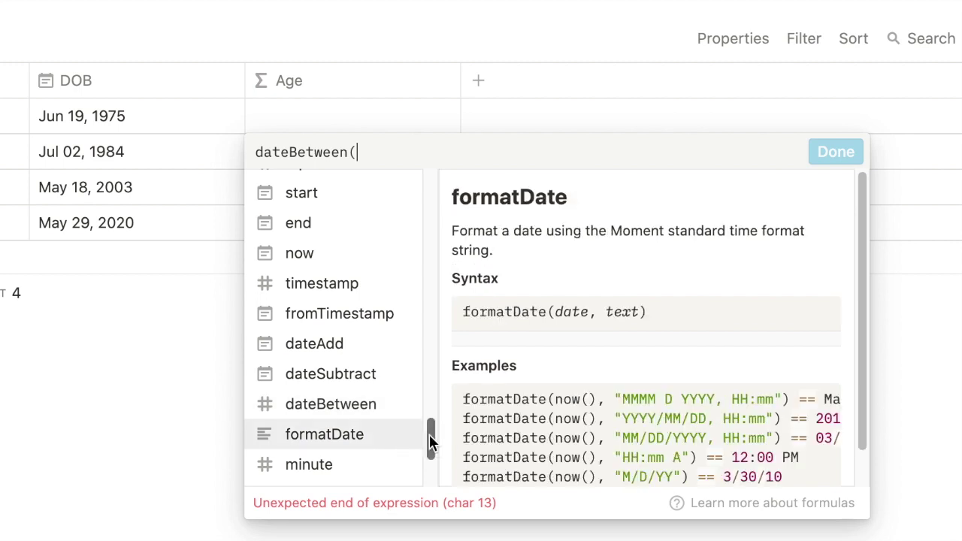
# - Complete the formula as dateBetween(now(), prop("DOB"), "years"), giving ages 44, 35, 17 and 0
pyautogui.moveTo(432, 437); pyautogui.dragTo(437, 223)
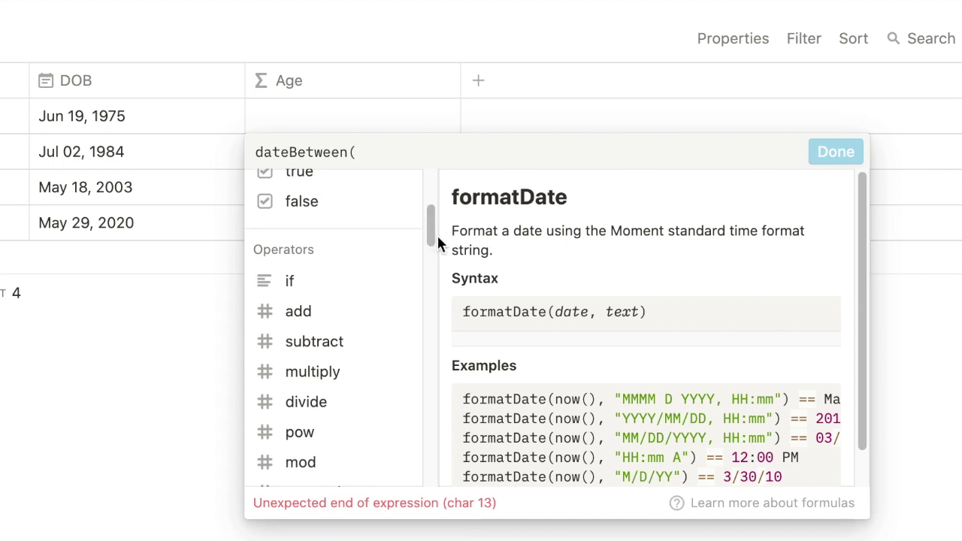
pyautogui.moveTo(434, 234); pyautogui.dragTo(443, 438)
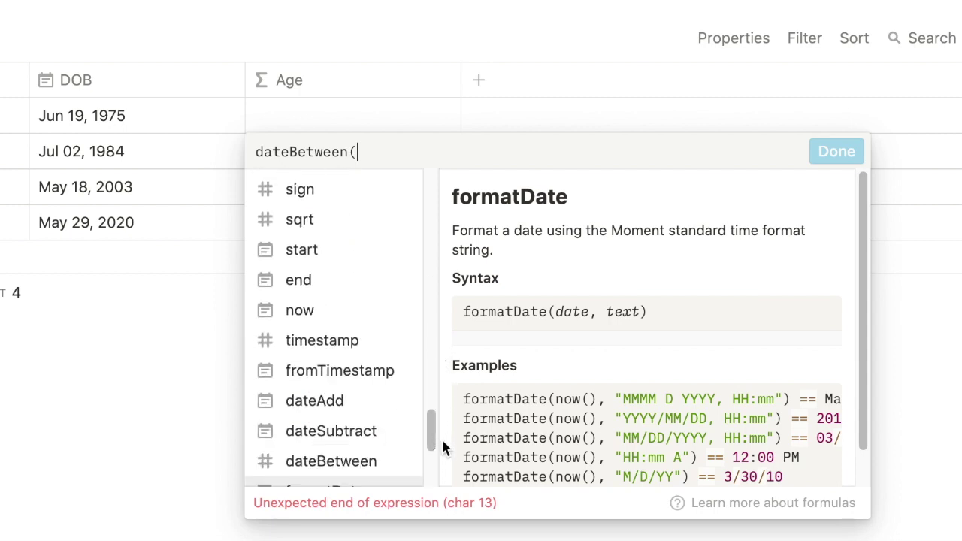
pyautogui.click(379, 322)
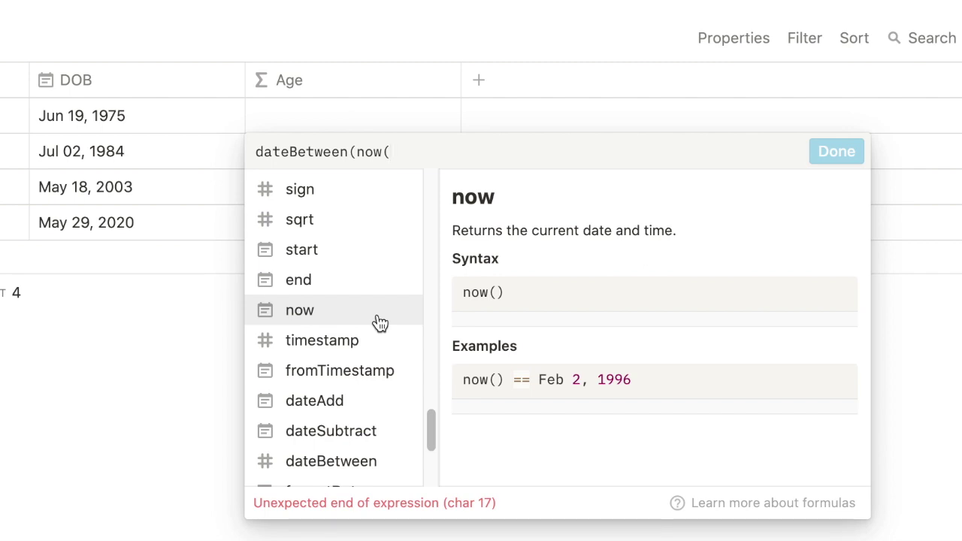
pyautogui.write('),')
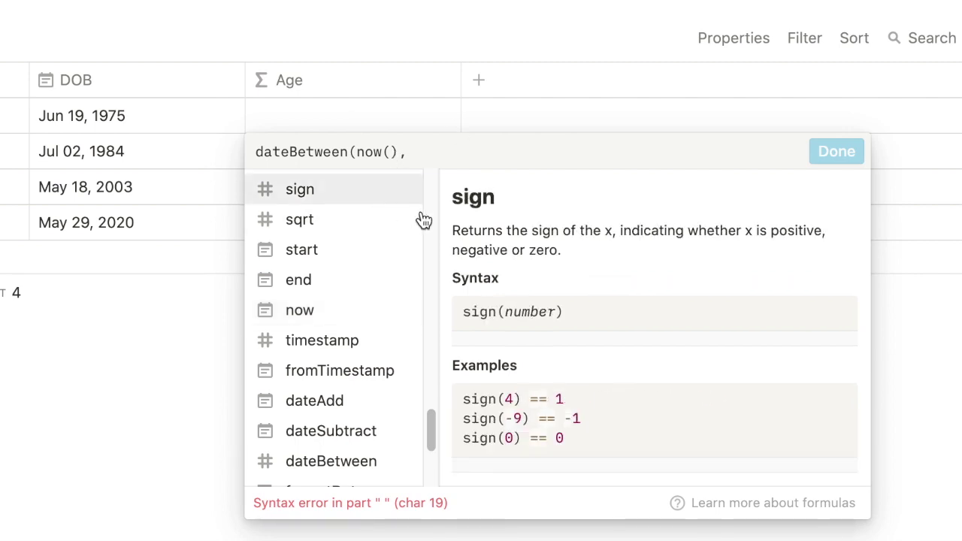
pyautogui.scroll(15, 431, 199)
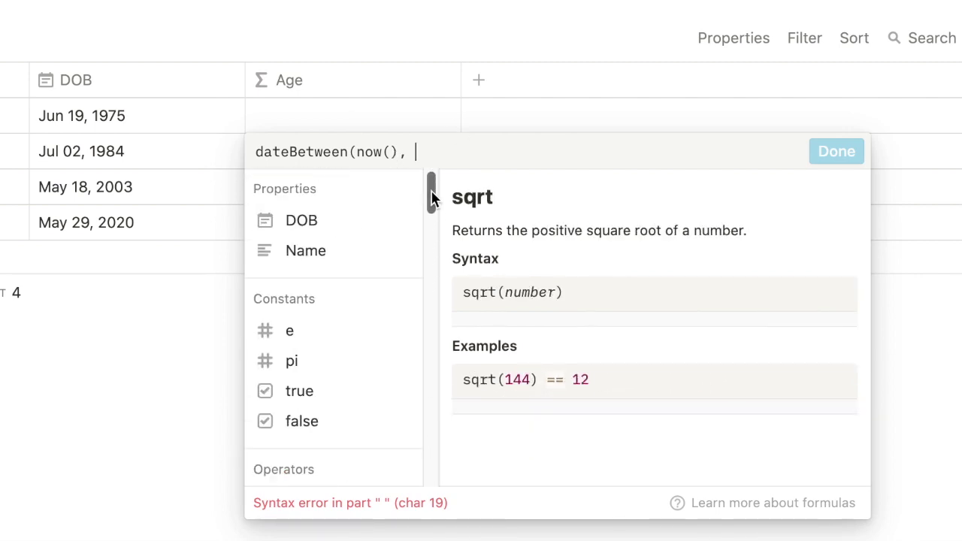
pyautogui.click(351, 231)
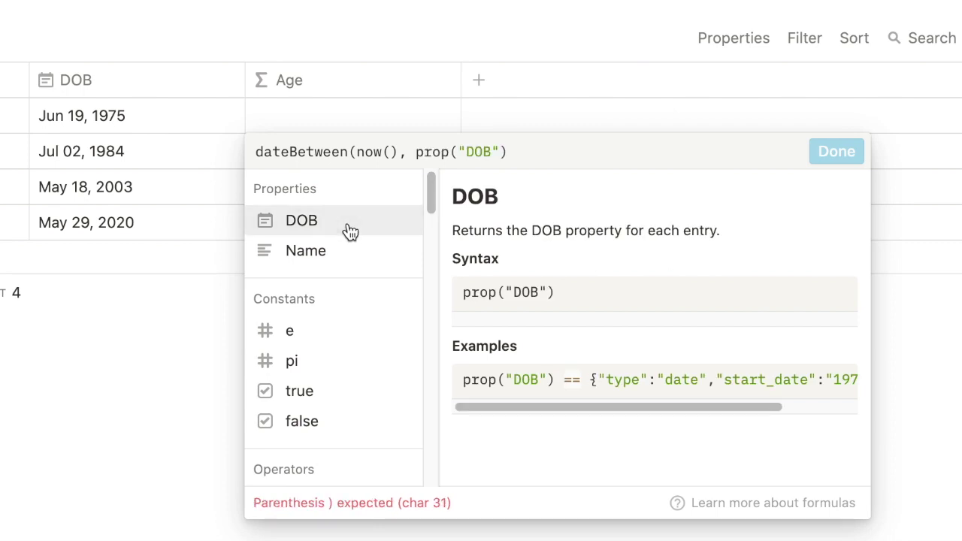
pyautogui.write(', ')
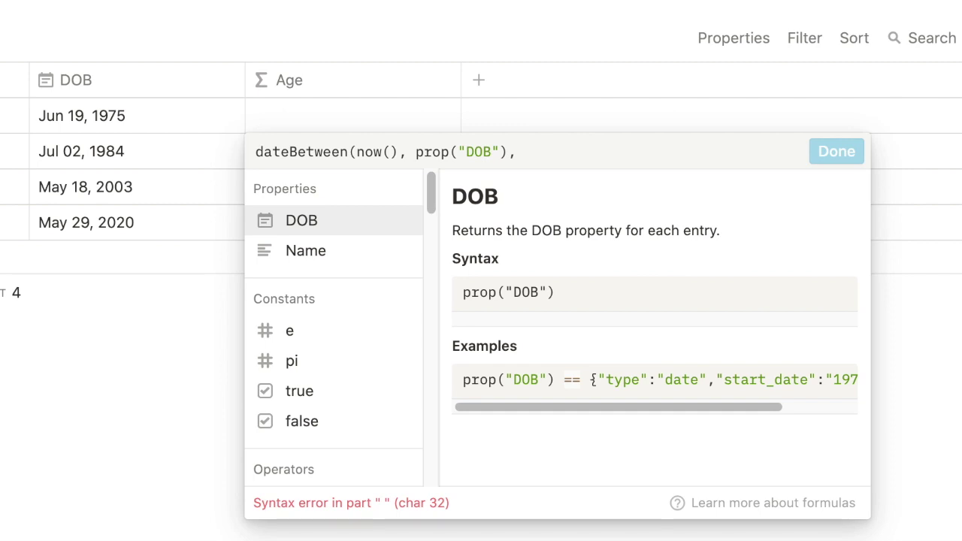
pyautogui.write('"years"')
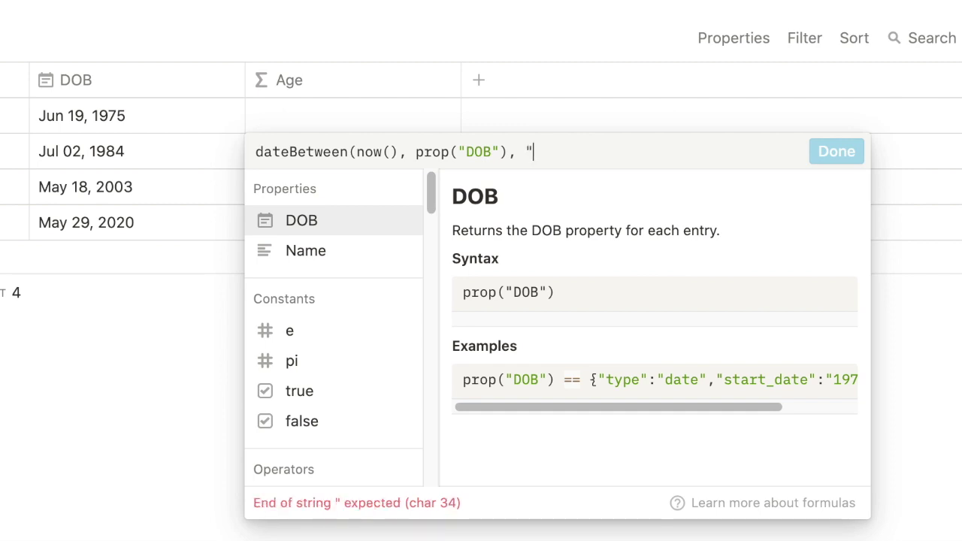
pyautogui.write(')')
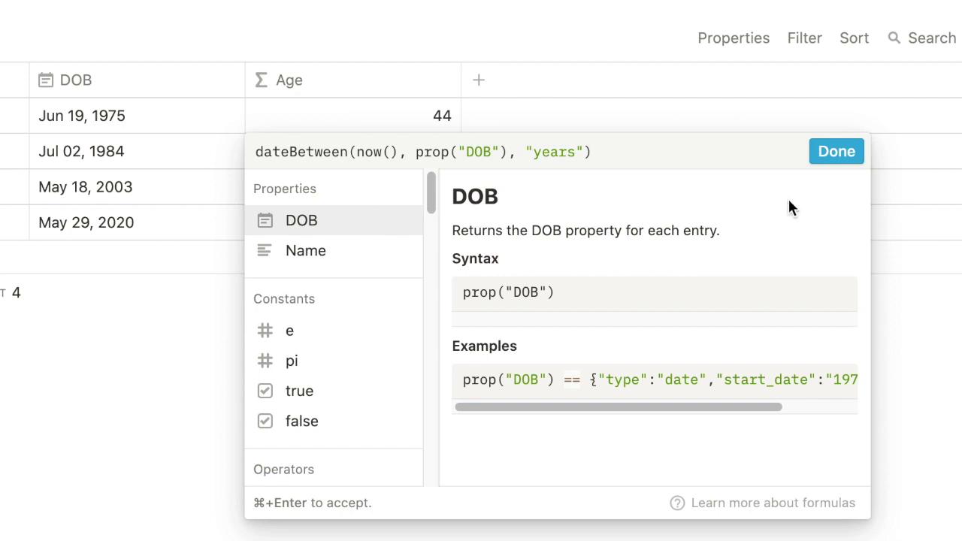
pyautogui.click(837, 151)
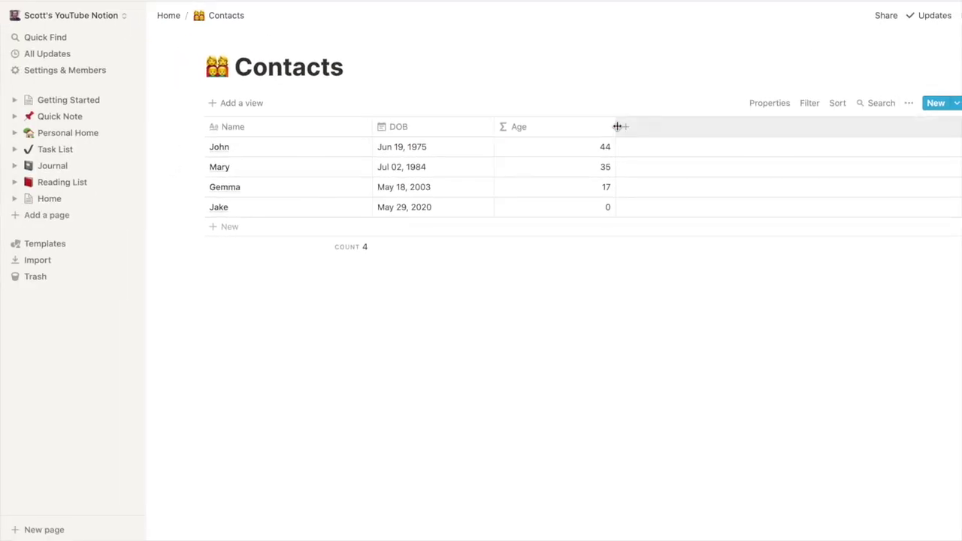
# - Narrow the Age column, then add a fifth Formula property and start naming it Birthday
pyautogui.moveTo(613, 128); pyautogui.dragTo(543, 130)
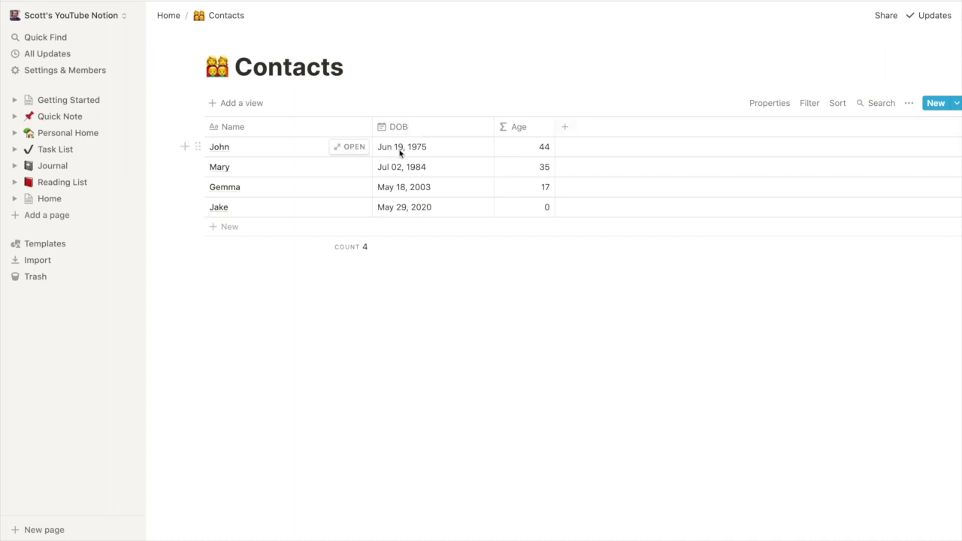
pyautogui.click(571, 127)
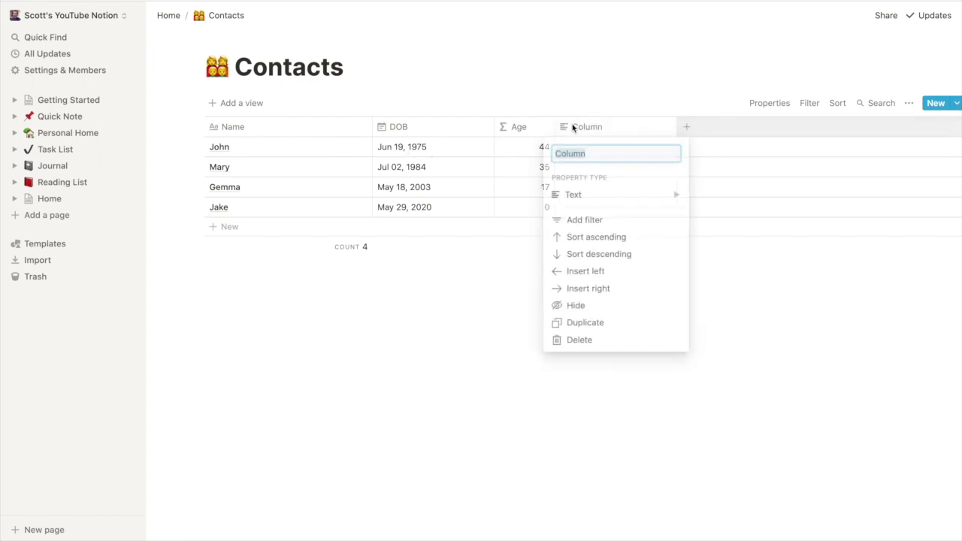
pyautogui.click(623, 195)
pyautogui.press('Escape')
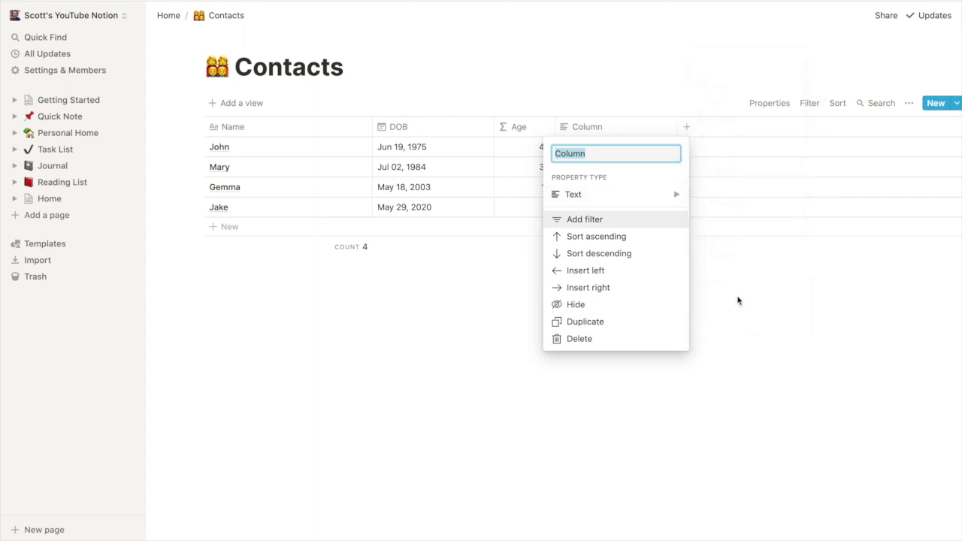
pyautogui.moveTo(666, 196)
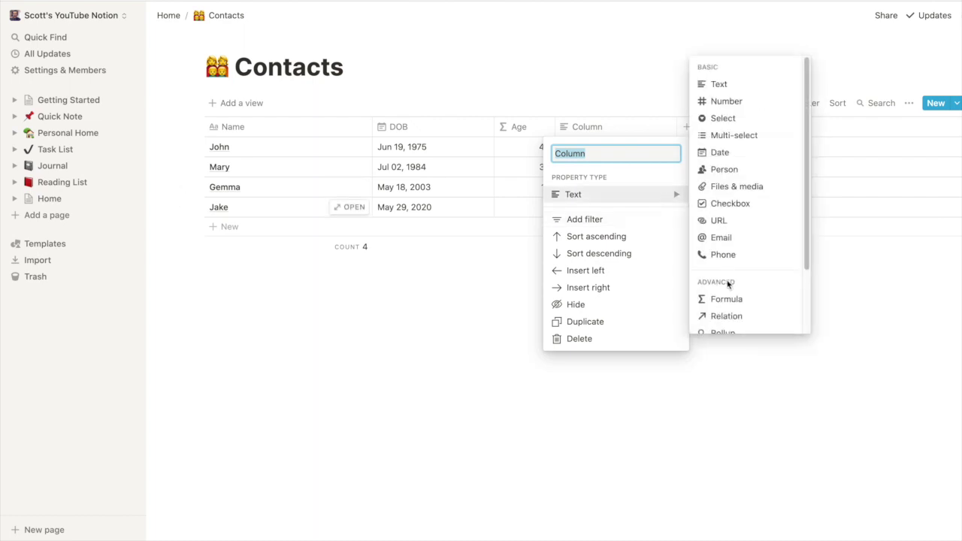
pyautogui.click(726, 299)
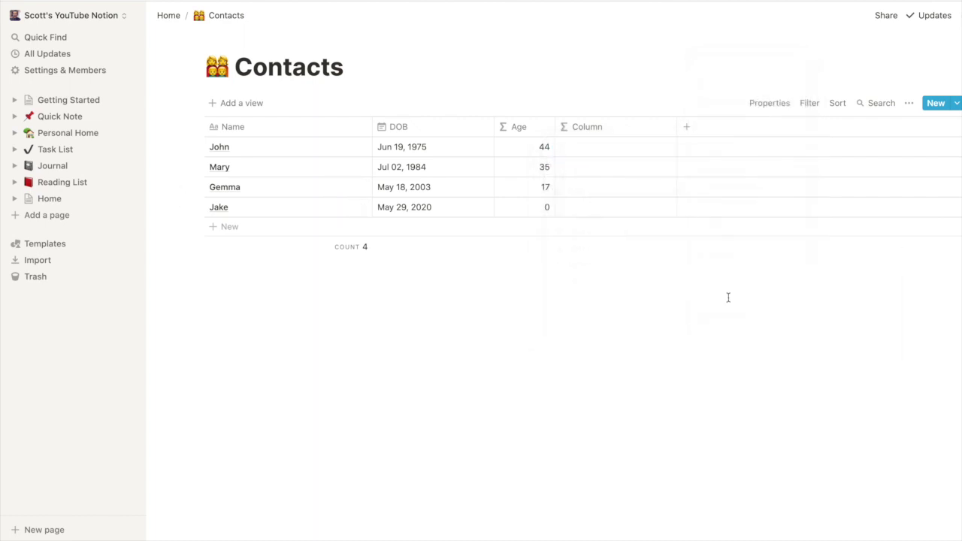
pyautogui.click(613, 130)
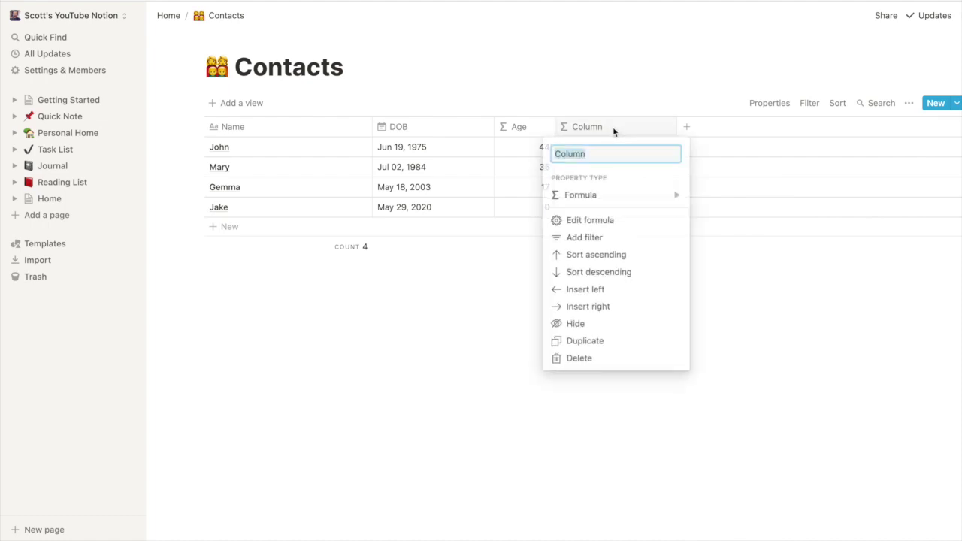
pyautogui.write('Birthday')
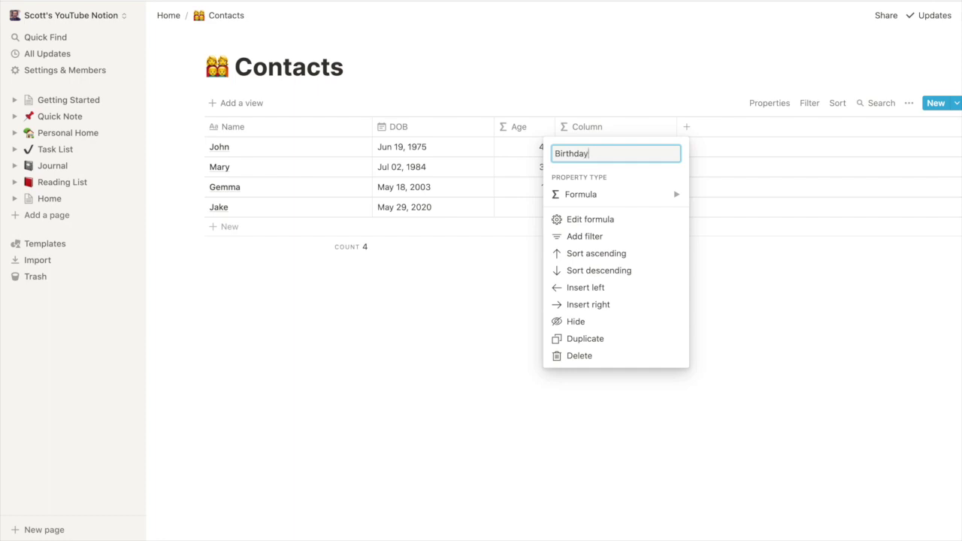
# - Change the Birthday formula to dateAdd(prop("DOB"), prop("Age")+1, "years")
pyautogui.click(616, 219)
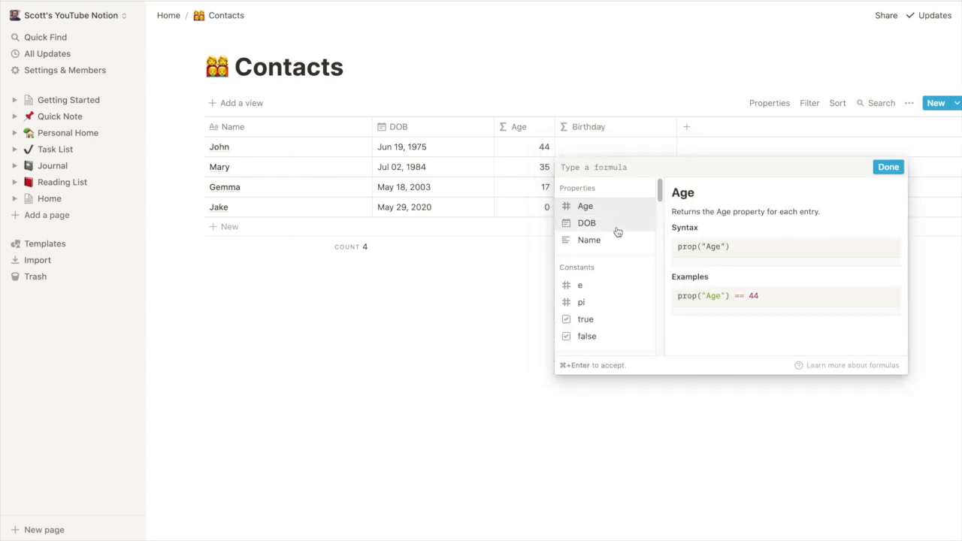
pyautogui.scroll(-10, 657, 256)
pyautogui.moveTo(658, 302); pyautogui.dragTo(661, 333)
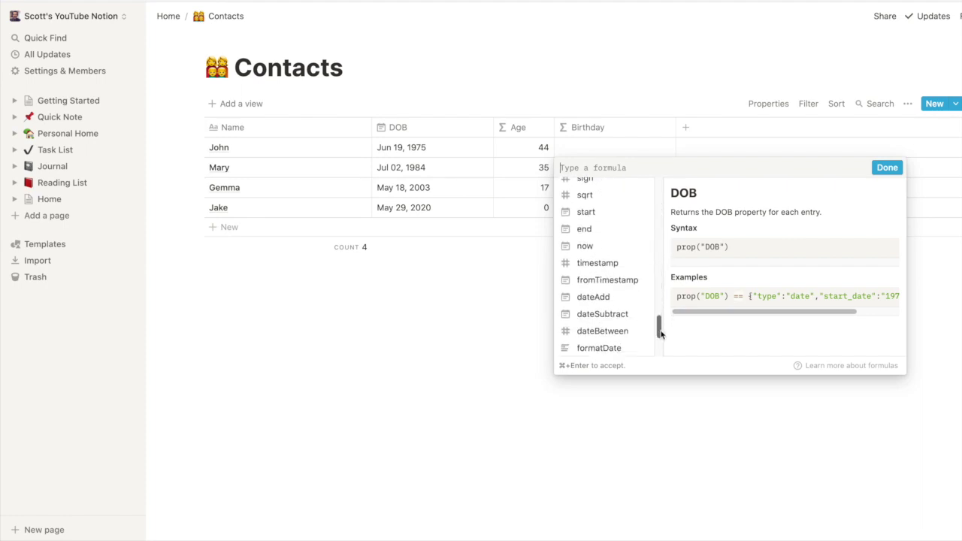
pyautogui.click(625, 301)
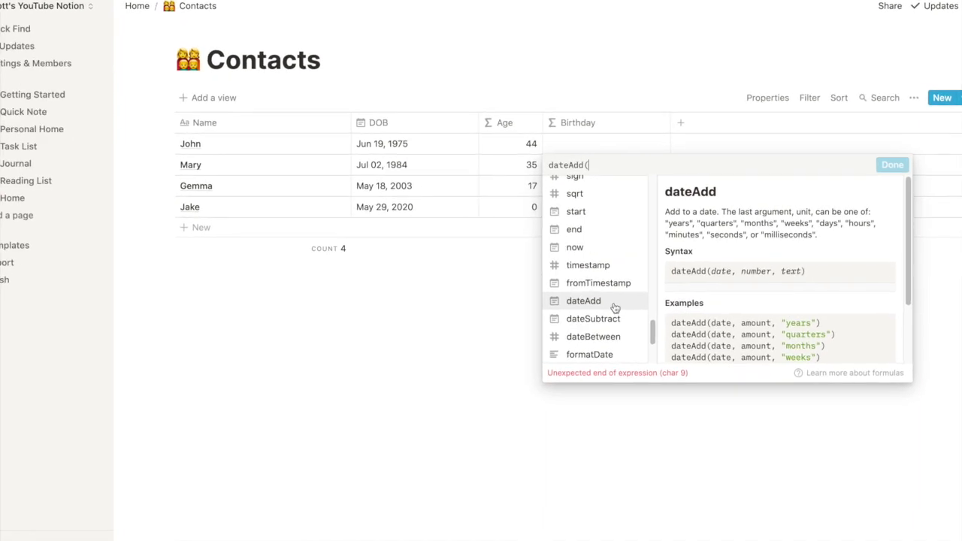
pyautogui.moveTo(644, 349); pyautogui.dragTo(641, 187)
pyautogui.click(502, 245)
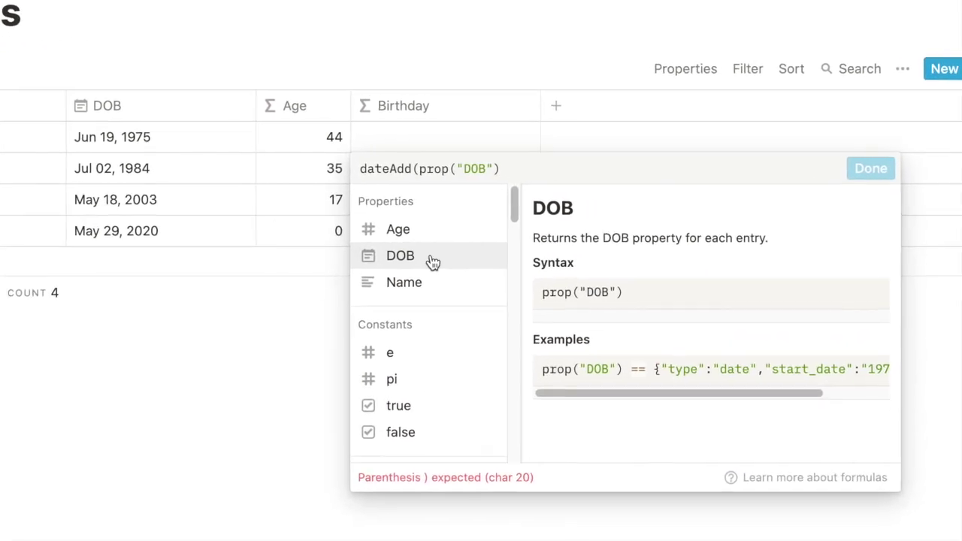
pyautogui.write(',')
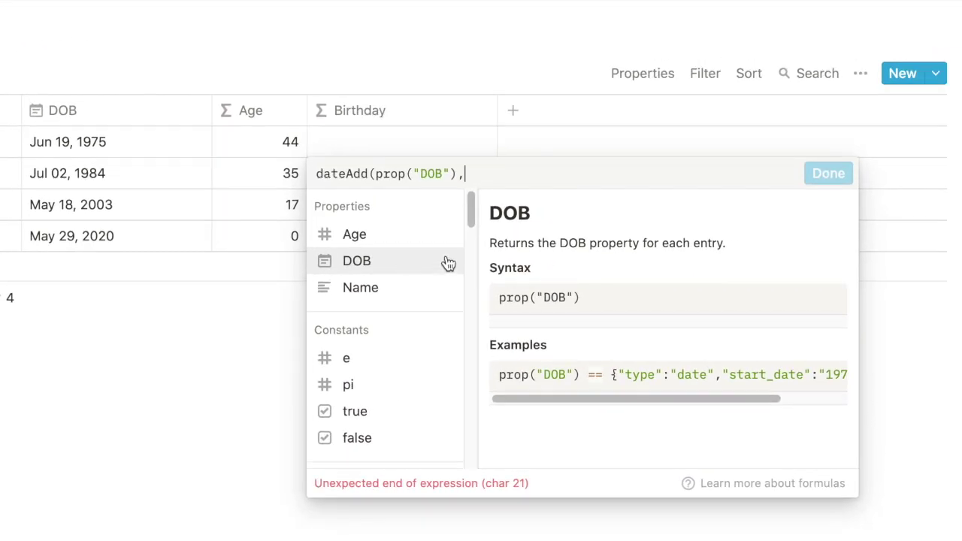
pyautogui.click(401, 246)
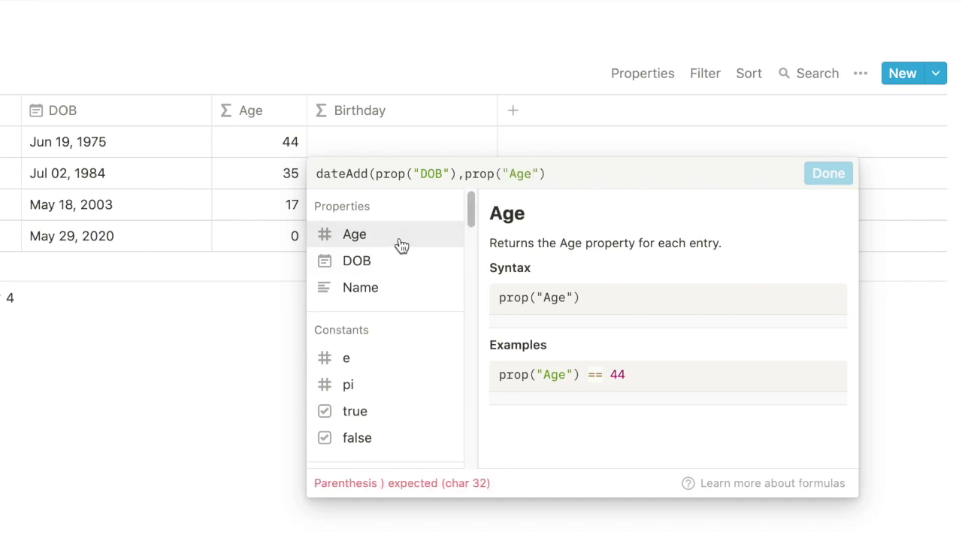
pyautogui.write('+1,')
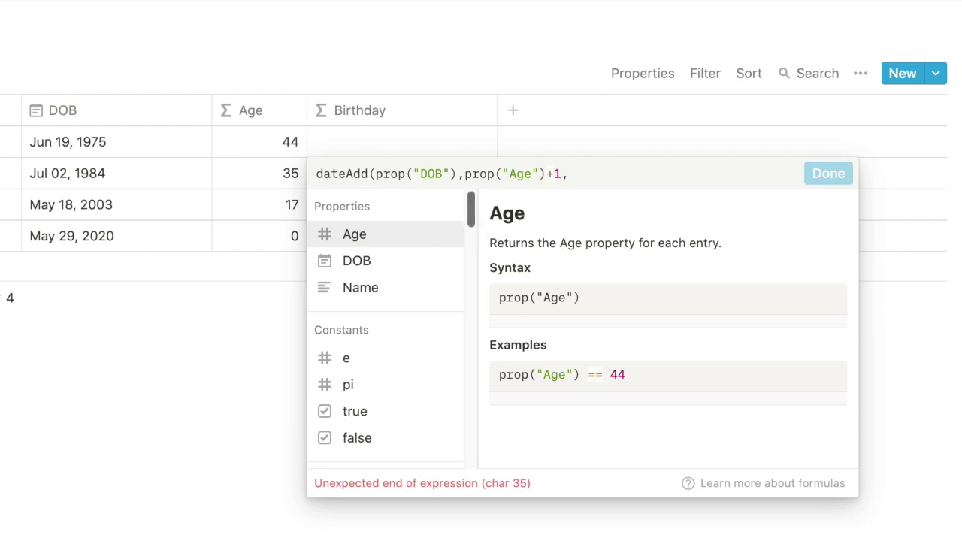
pyautogui.write('"year')
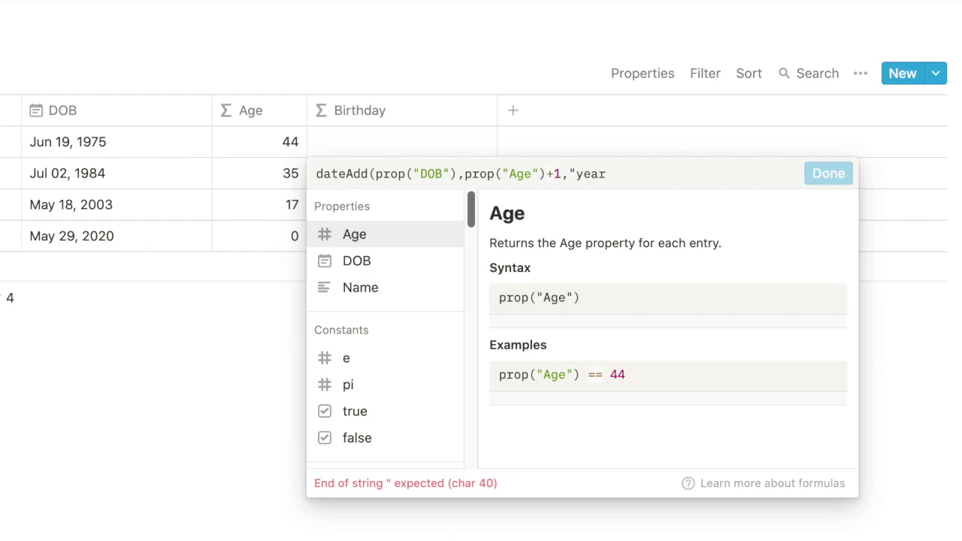
pyautogui.write('s"')
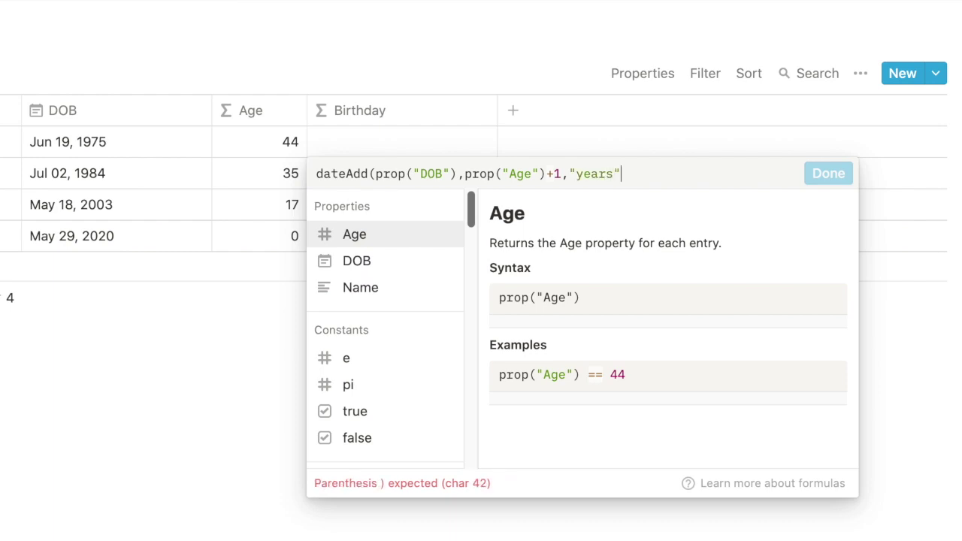
pyautogui.write(')')
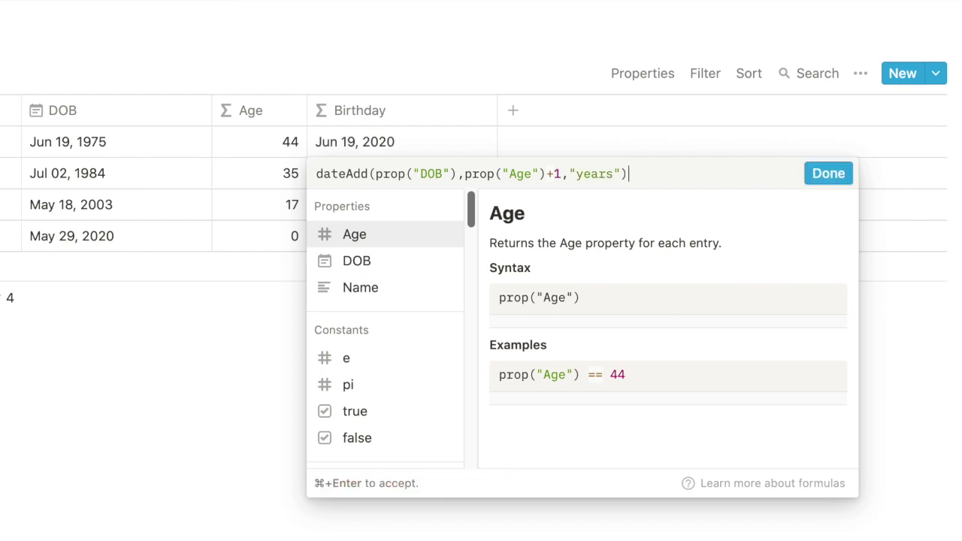
pyautogui.click(840, 175)
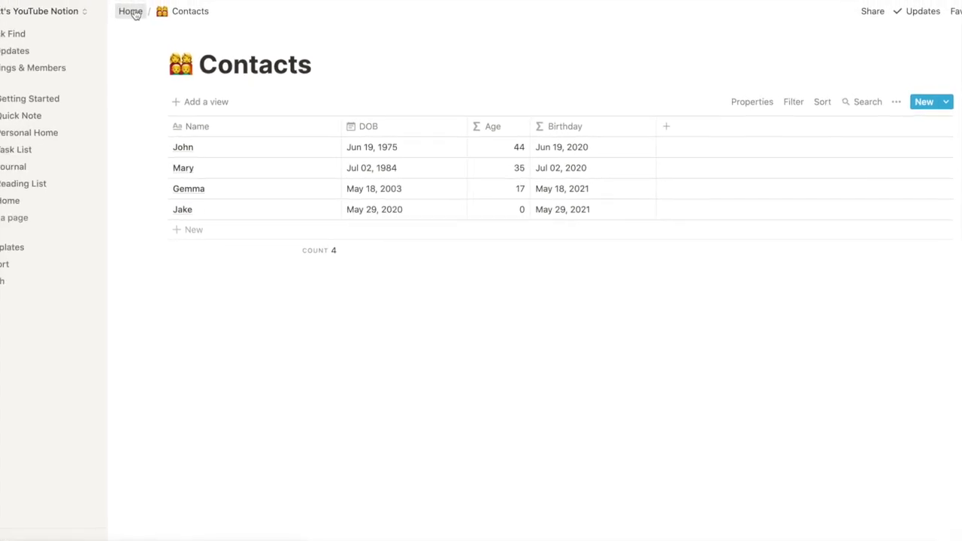
# - Open the Birthday Calendar page from Home and give it a calendar emoji icon
pyautogui.click(73, 3)
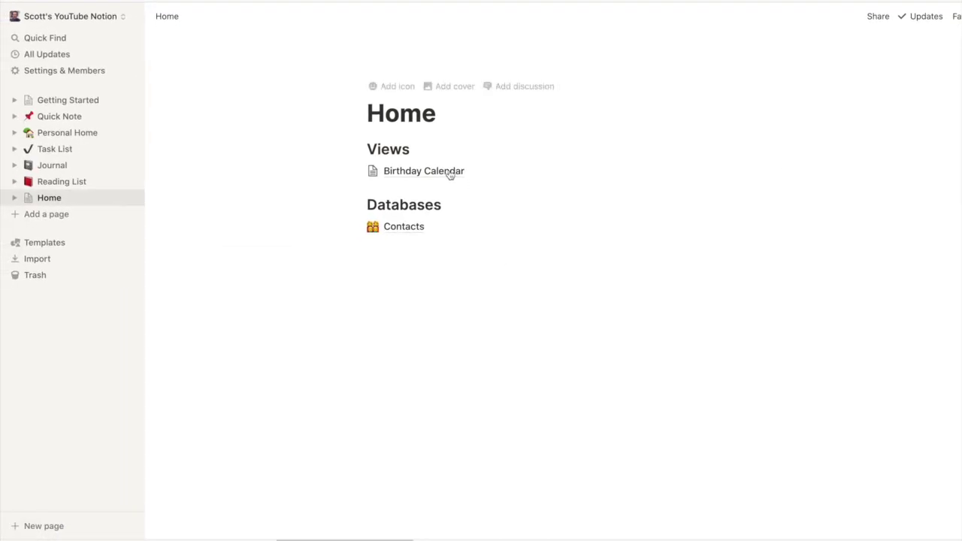
pyautogui.click(448, 172)
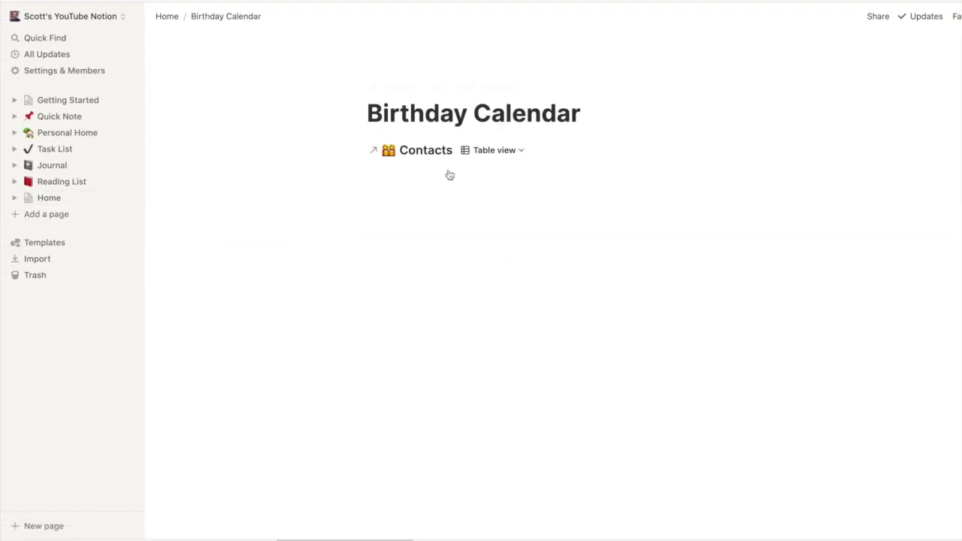
pyautogui.click(392, 85)
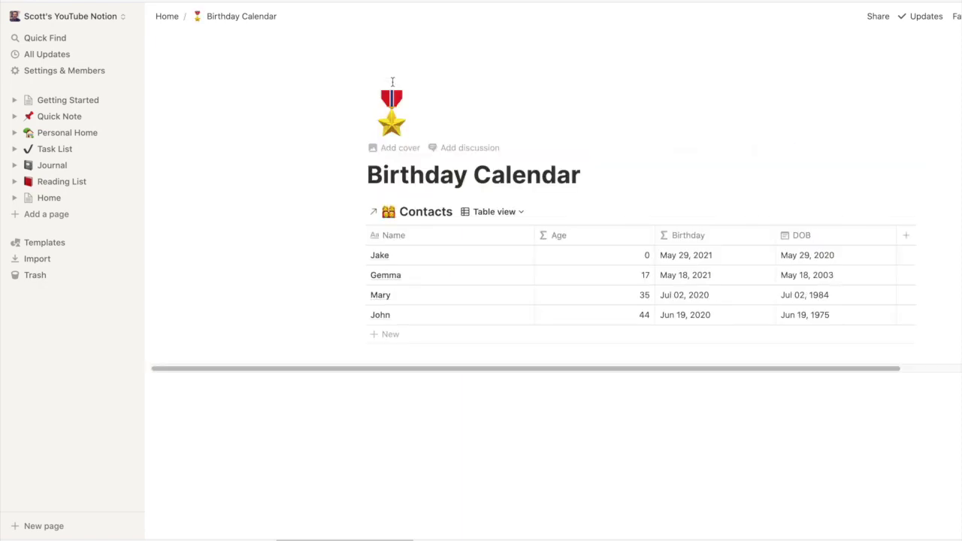
pyautogui.click(393, 105)
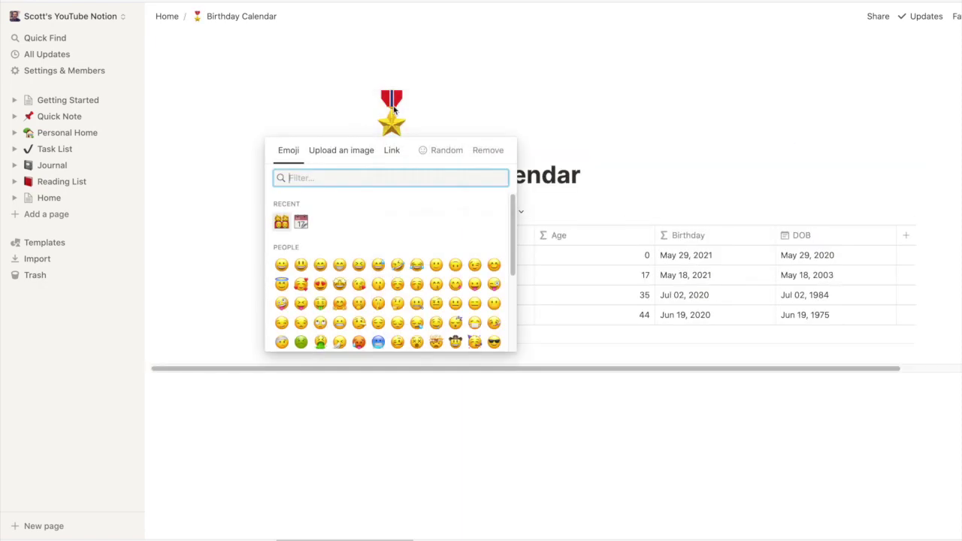
pyautogui.click(301, 222)
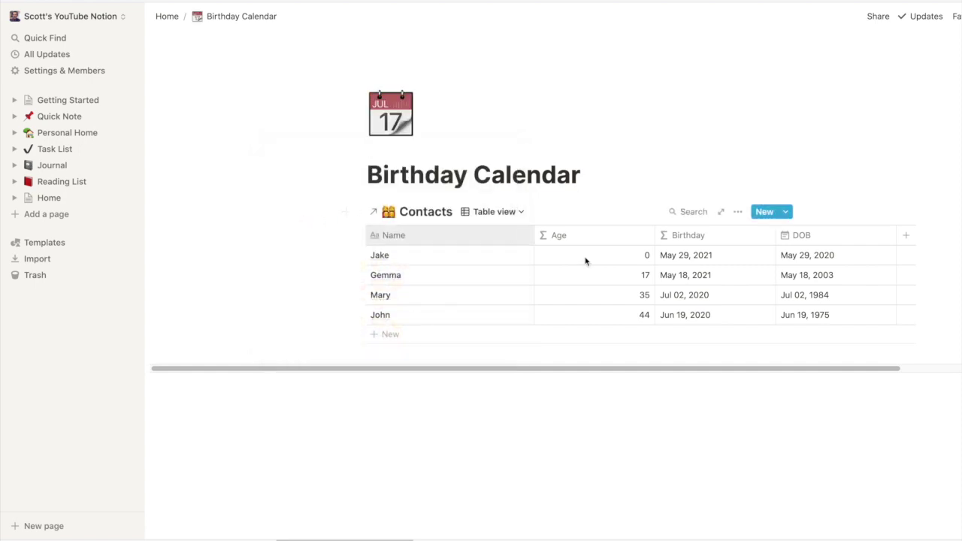
# - Switch the linked Contacts to Calendar view and jump to today's month
pyautogui.click(518, 214)
pyautogui.click(481, 275)
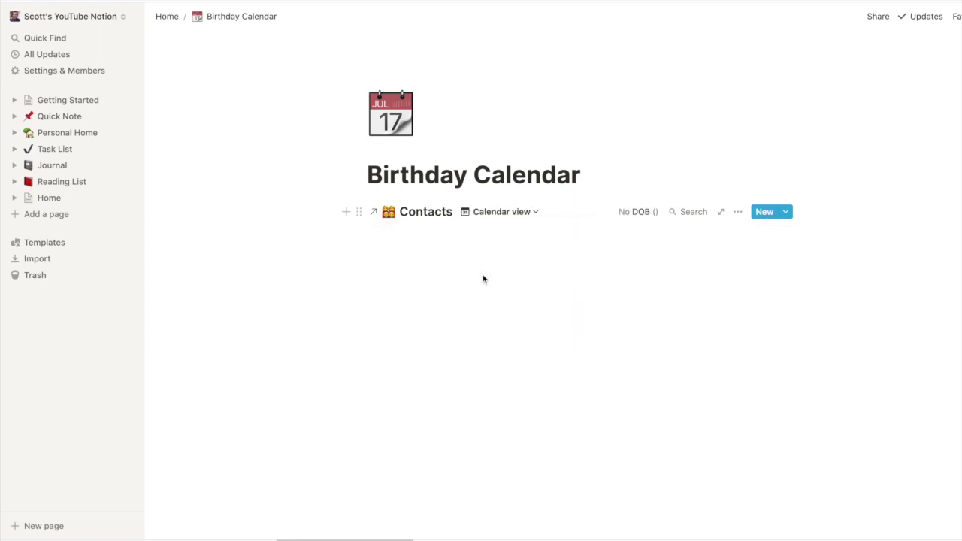
pyautogui.scroll(-2, 521, 354)
pyautogui.scroll(-5, 522, 356)
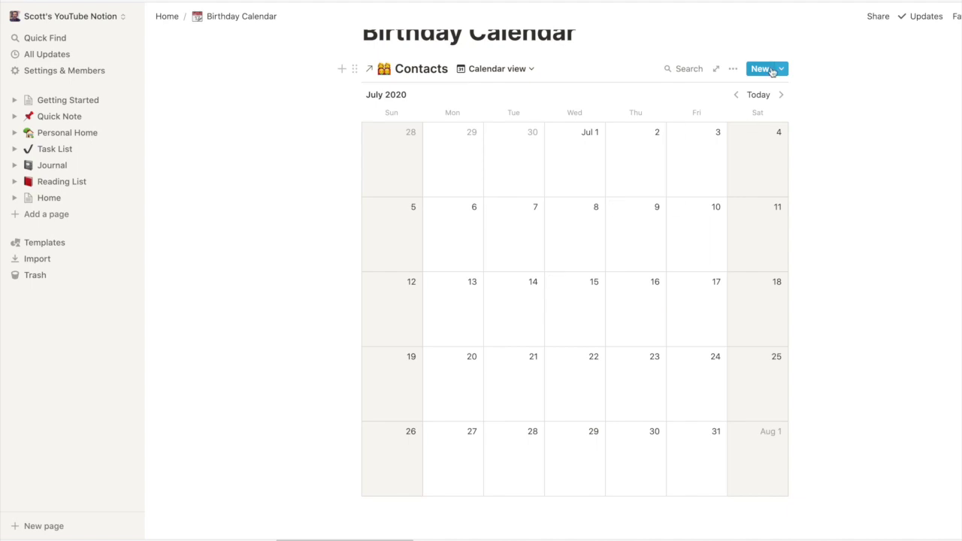
pyautogui.click(760, 96)
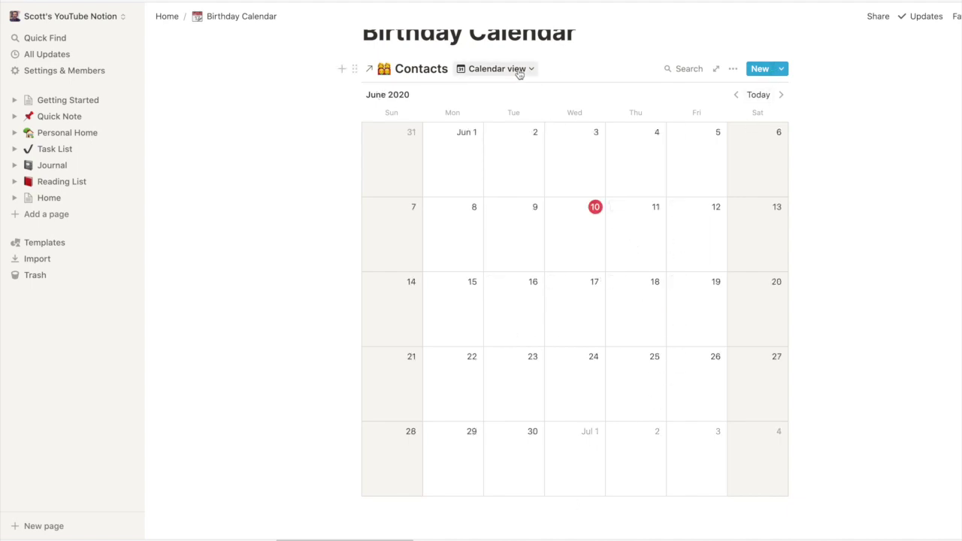
# - Set the Contacts calendar to place entries by the Birthday property
pyautogui.click(733, 68)
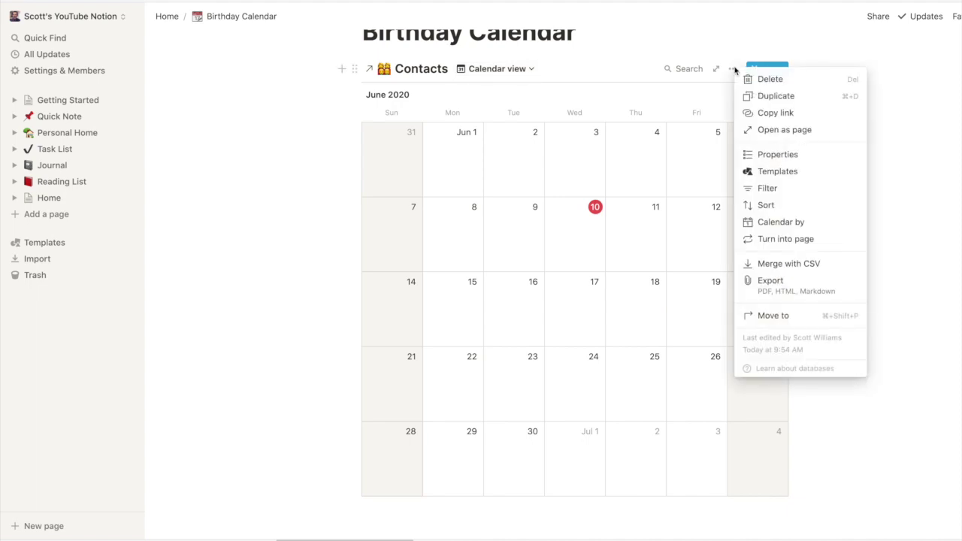
pyautogui.click(811, 222)
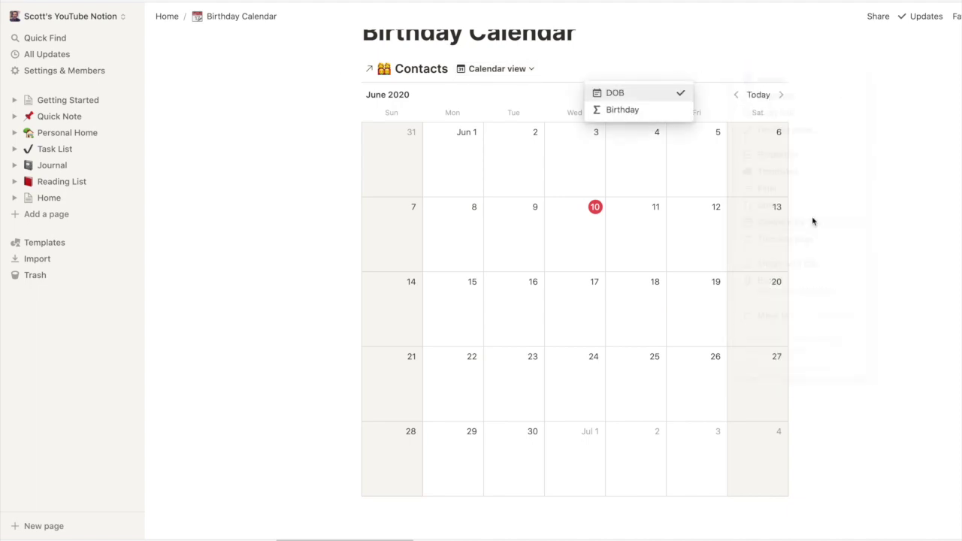
pyautogui.click(651, 109)
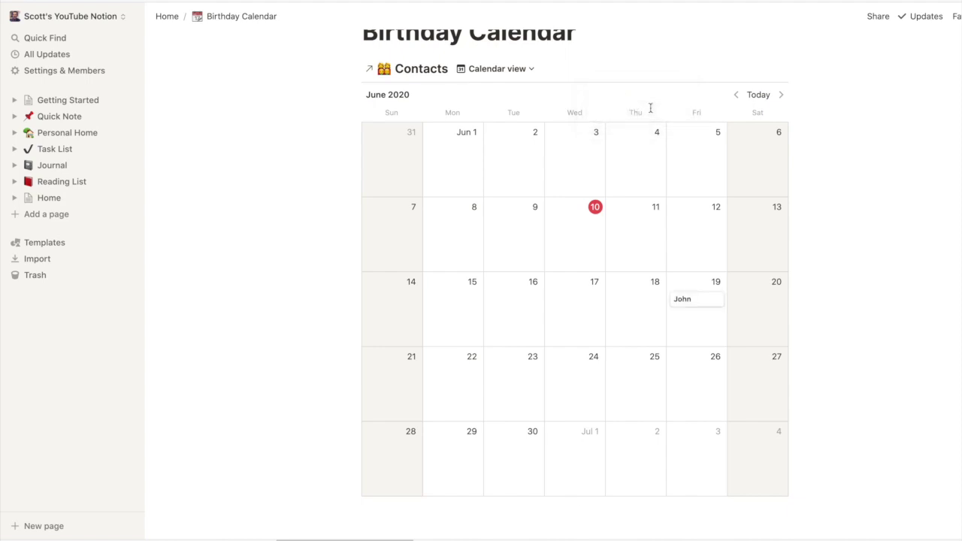
# - Browse the calendar from May 2020 through May 2021, then return to the current month
pyautogui.click(781, 95)
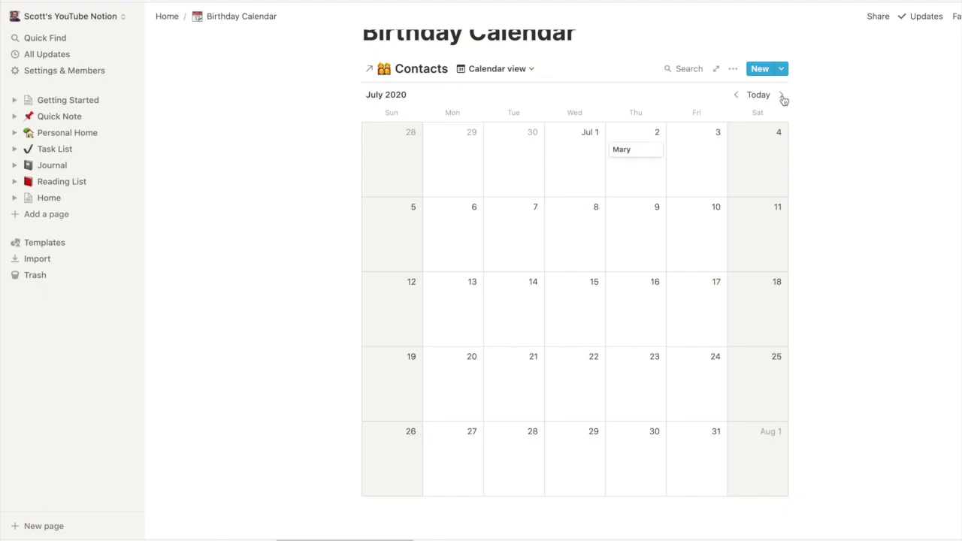
pyautogui.click(737, 96)
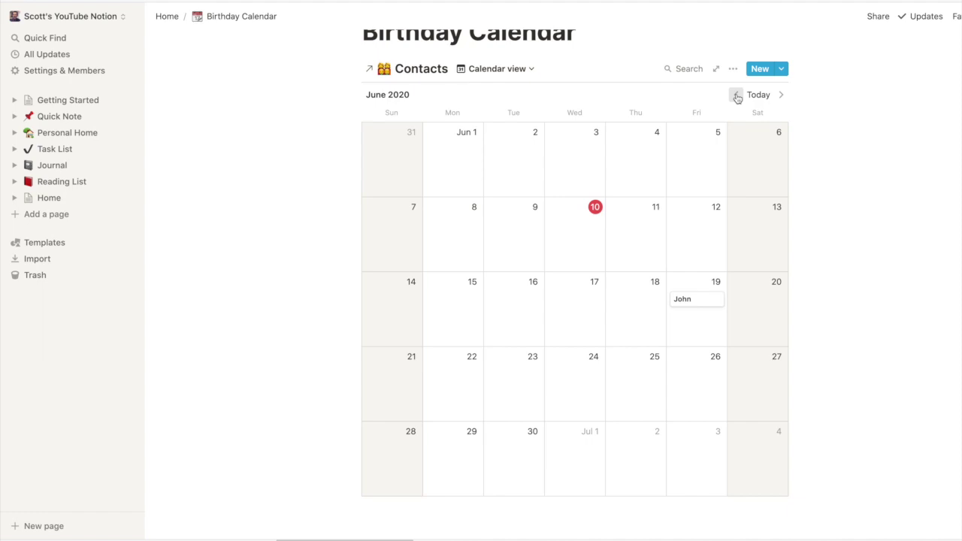
pyautogui.click(736, 95)
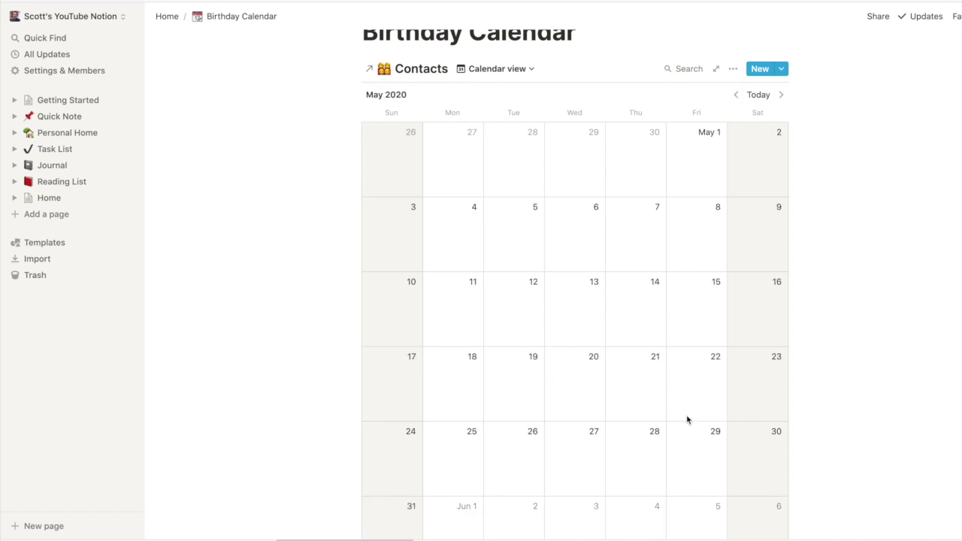
pyautogui.click(782, 95)
pyautogui.click(782, 95)
pyautogui.click(782, 95)
pyautogui.click(782, 95)
pyautogui.click(782, 95)
pyautogui.click(782, 95)
pyautogui.click(782, 96)
pyautogui.click(782, 95)
pyautogui.click(782, 95)
pyautogui.click(782, 95)
pyautogui.click(782, 95)
pyautogui.click(782, 96)
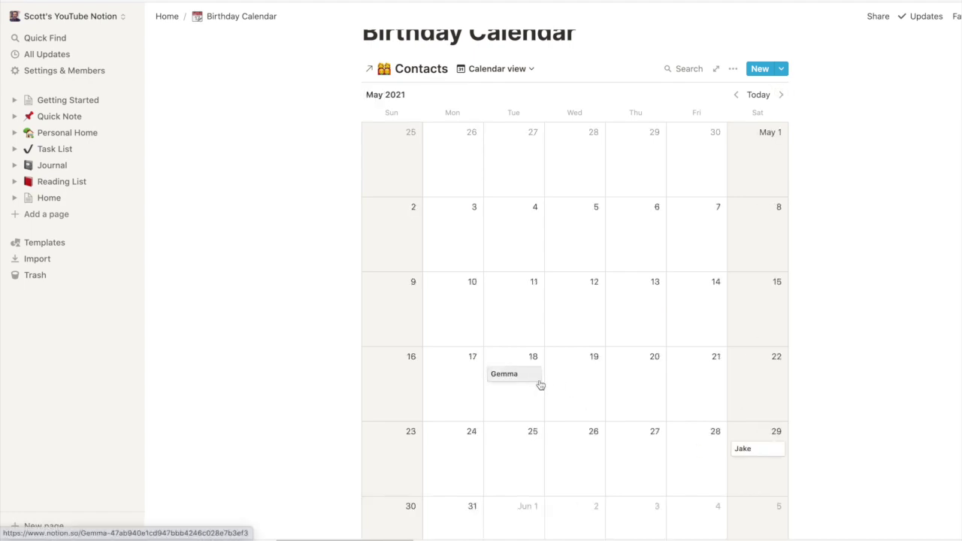
pyautogui.click(758, 96)
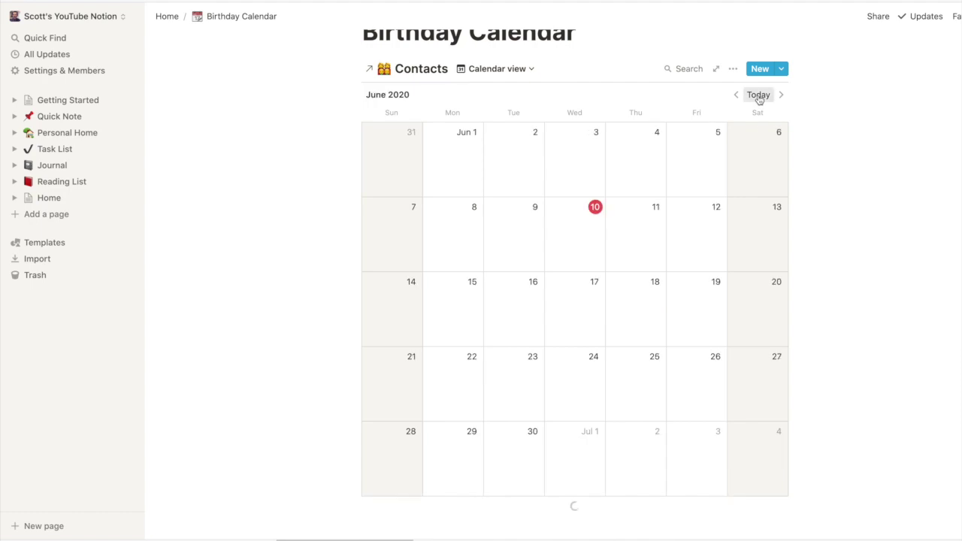
# - Return Home via the breadcrumb and add an empty block beneath the Birthday Calendar link
pyautogui.scroll(2, 622, 95)
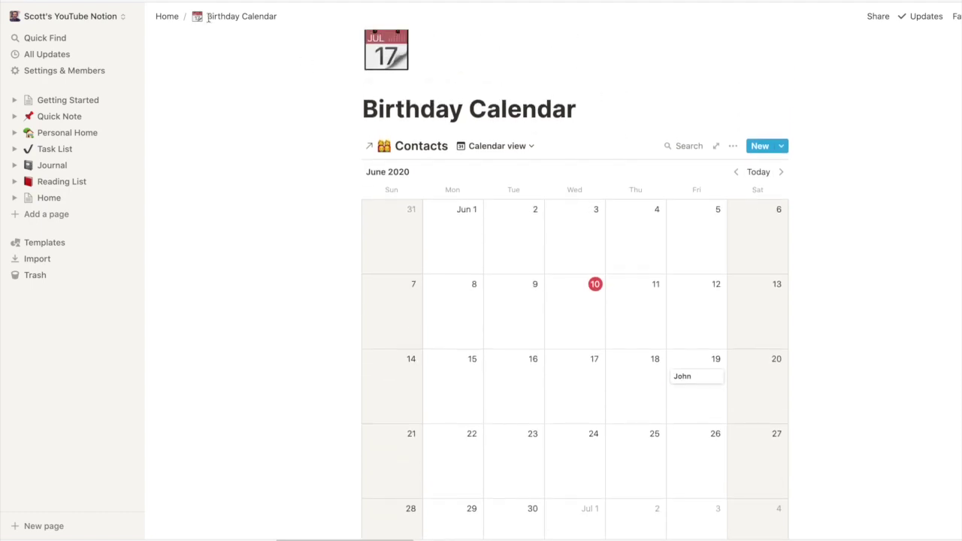
pyautogui.click(165, 18)
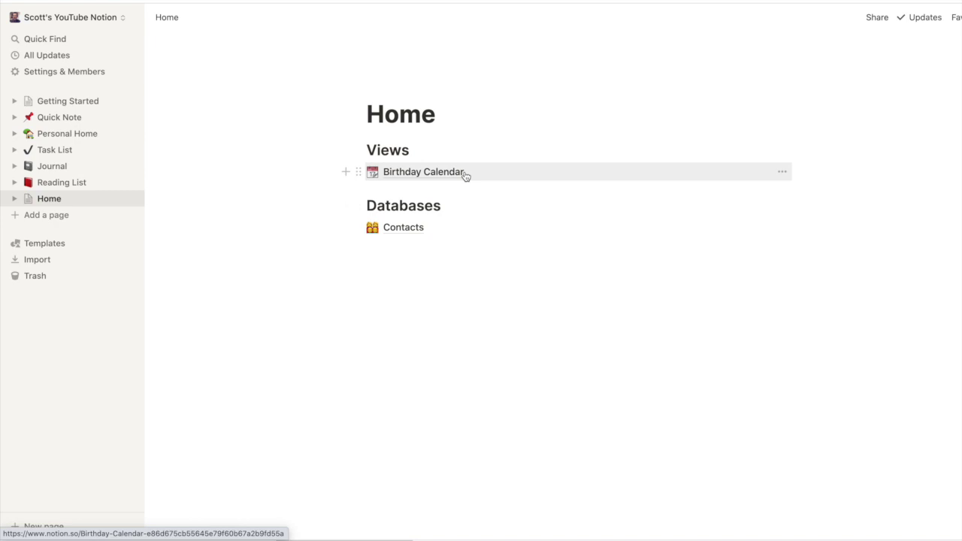
pyautogui.click(345, 171)
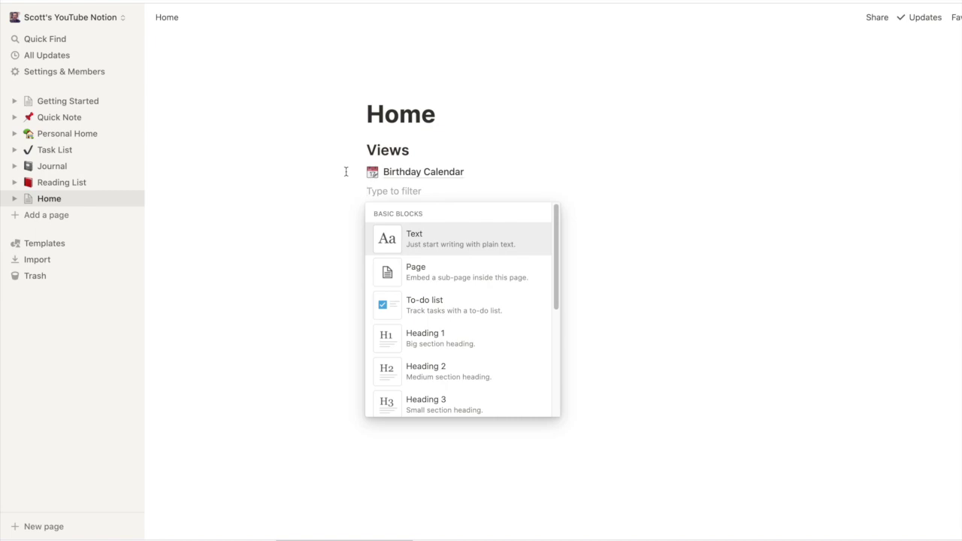
# - Insert a linked database block showing the Contacts database
pyautogui.write('crea')
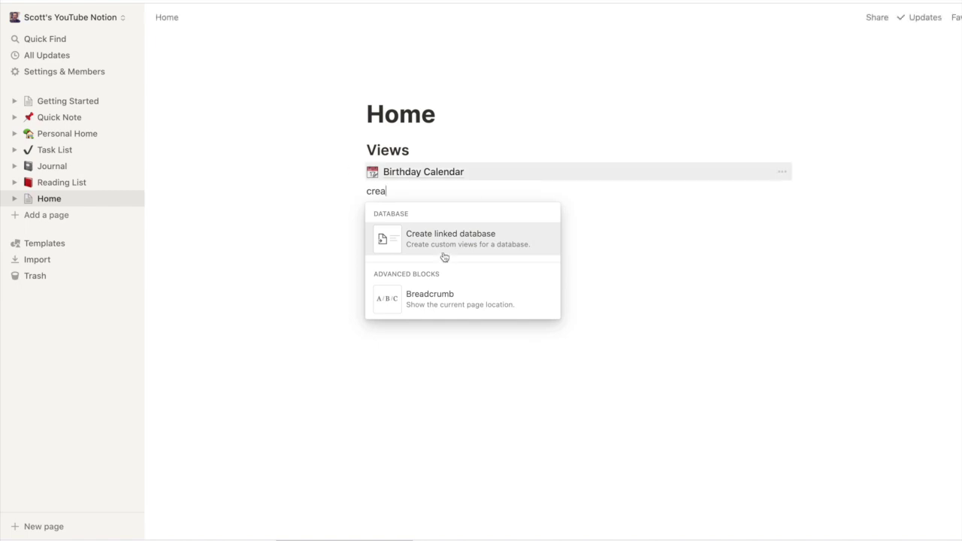
pyautogui.click(457, 240)
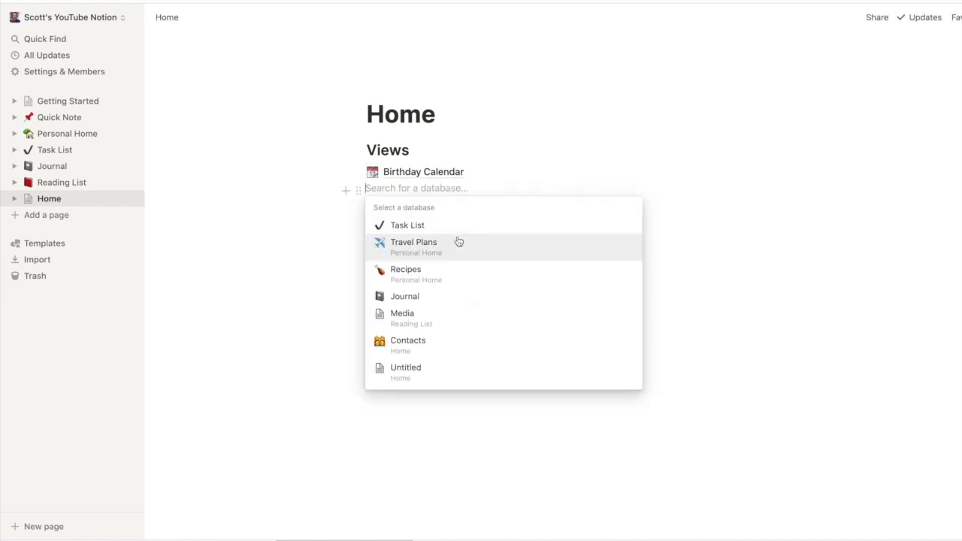
pyautogui.click(436, 343)
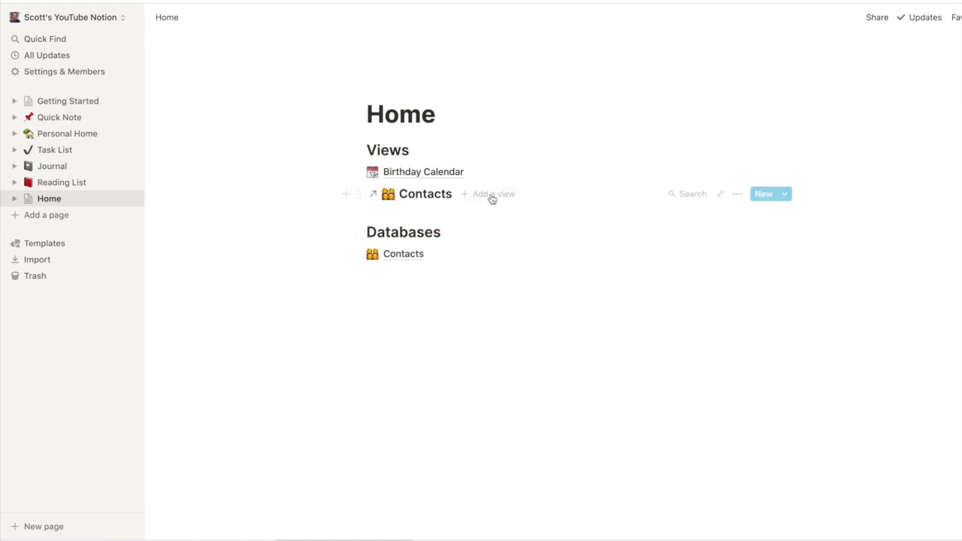
# - Add a gallery view named 'Gallery View next 30 days'
pyautogui.click(490, 194)
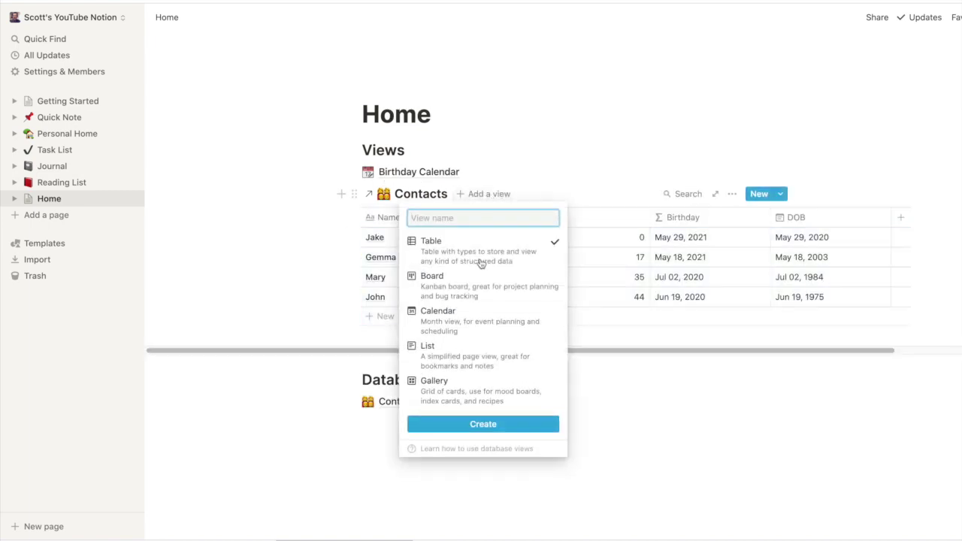
pyautogui.click(471, 393)
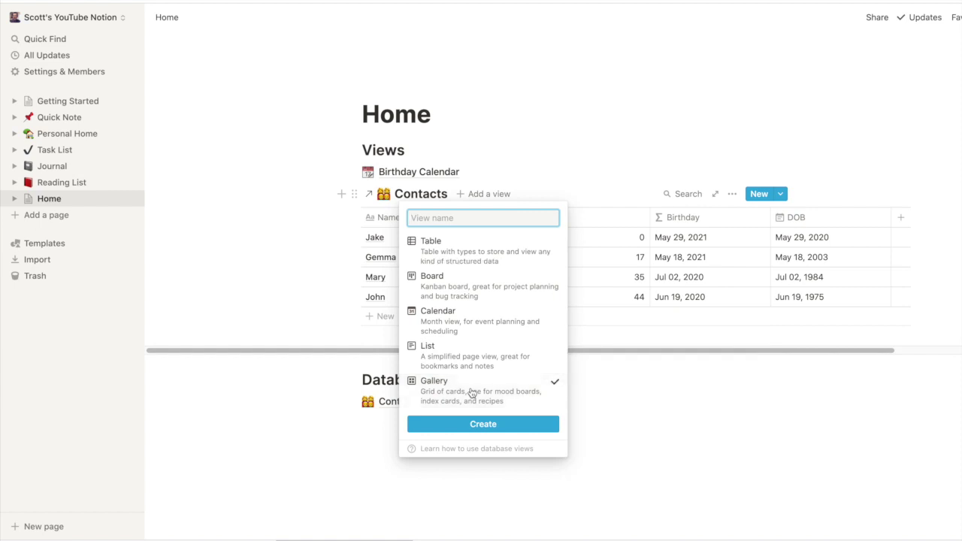
pyautogui.write('Gallery View')
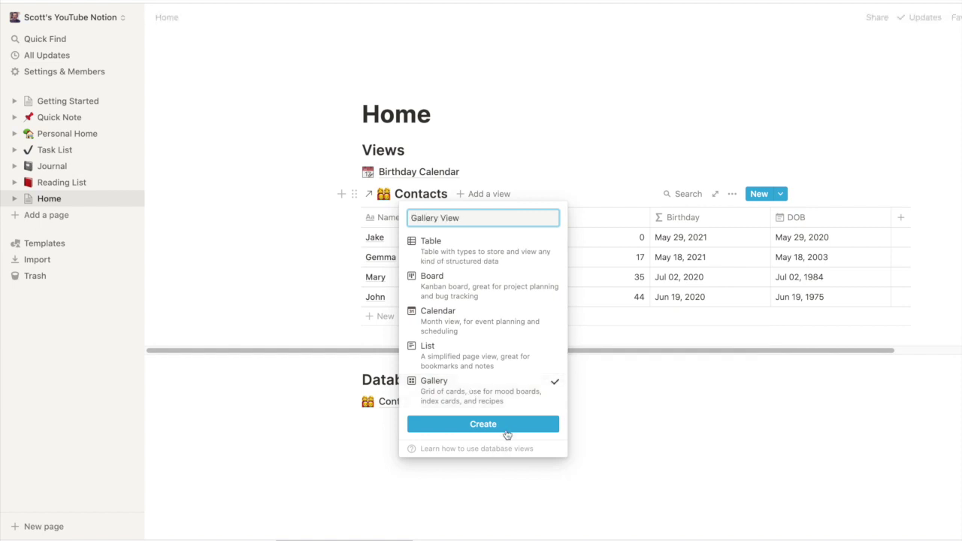
pyautogui.write(' next 30 days')
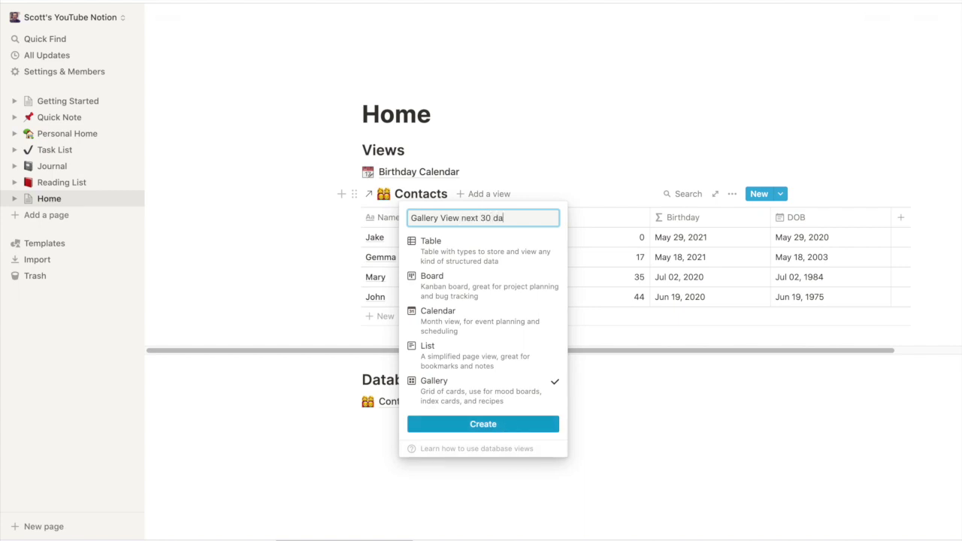
pyautogui.click(500, 426)
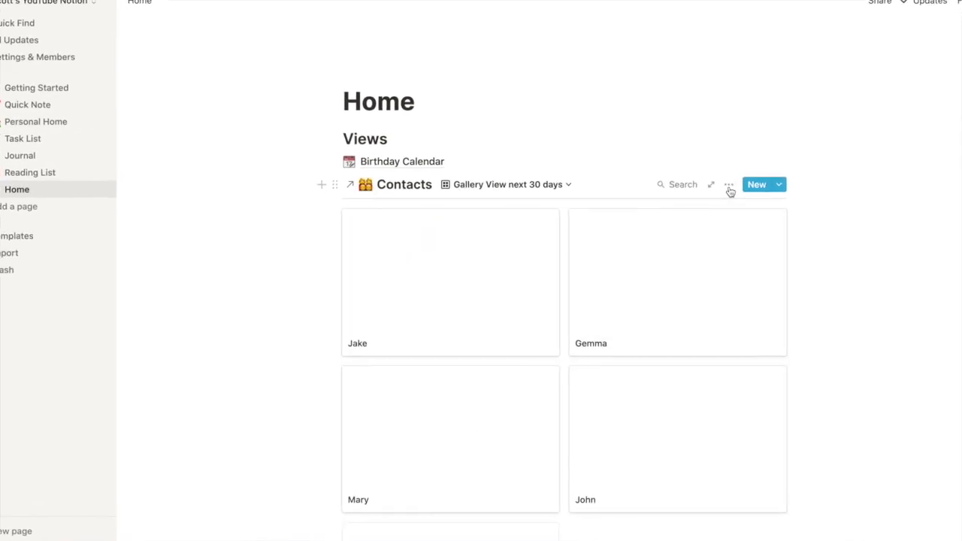
# - Add a Birthday filter with condition 'Is on or before' and value 'One month from now'
pyautogui.click(724, 172)
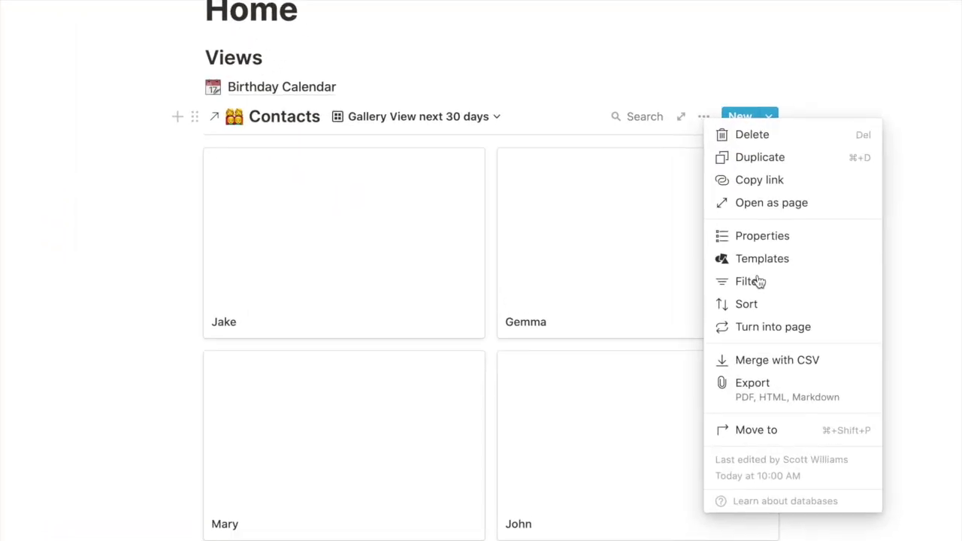
pyautogui.click(759, 272)
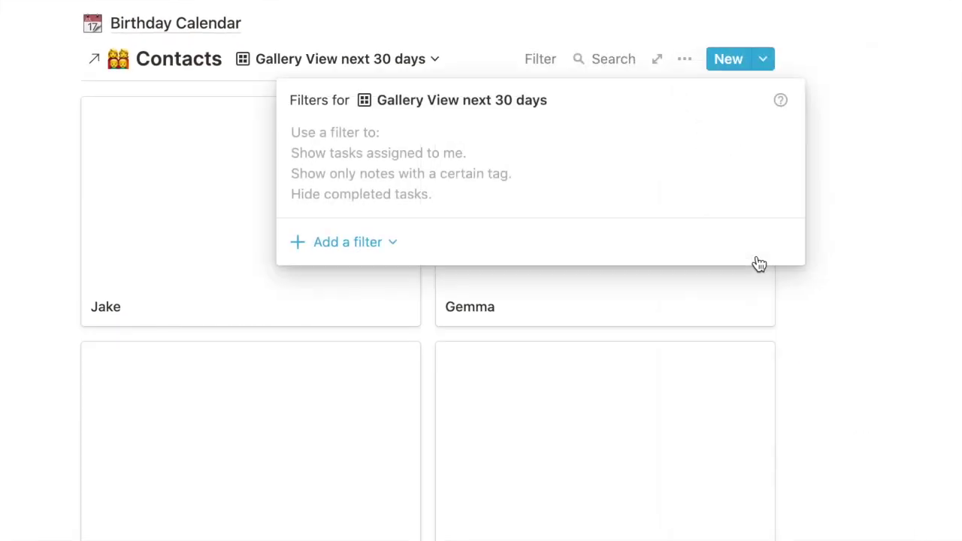
pyautogui.click(335, 244)
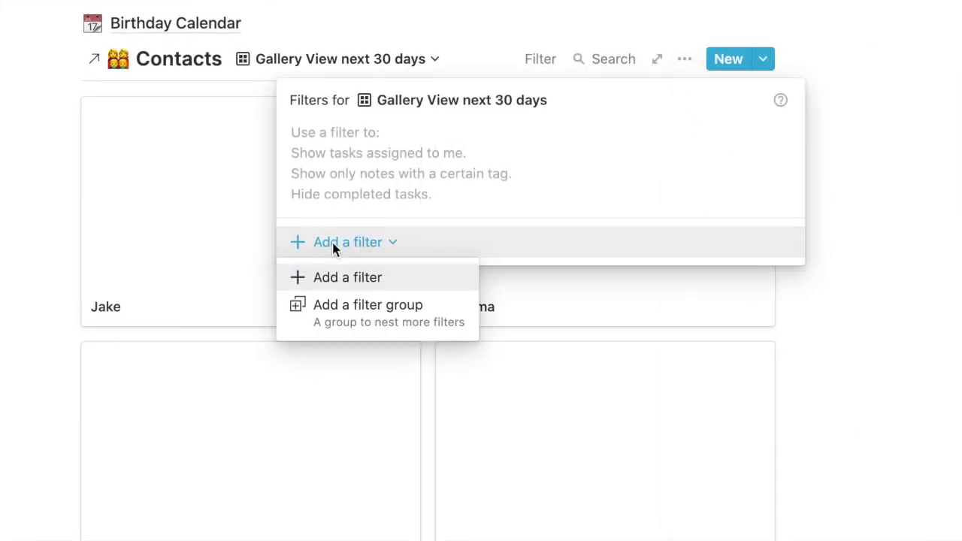
pyautogui.click(353, 278)
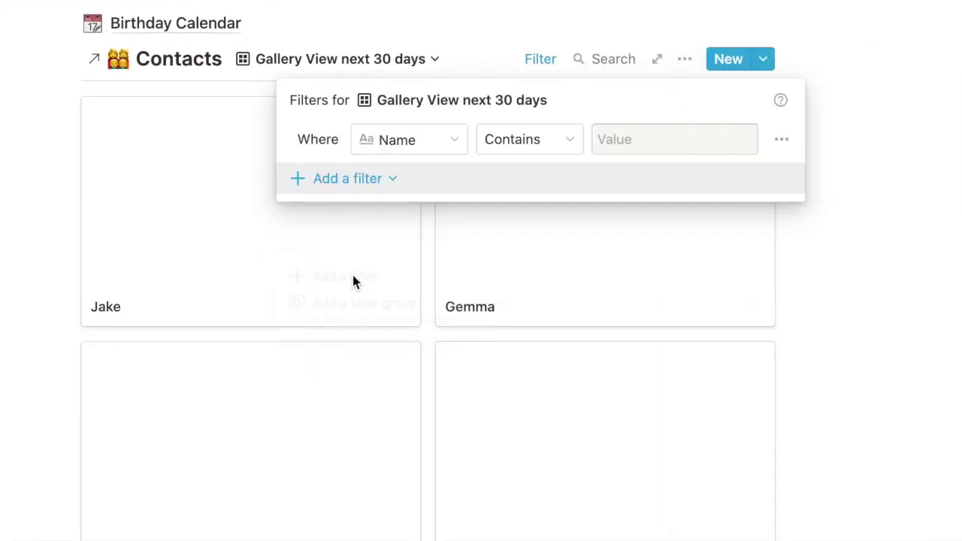
pyautogui.click(457, 141)
pyautogui.click(412, 274)
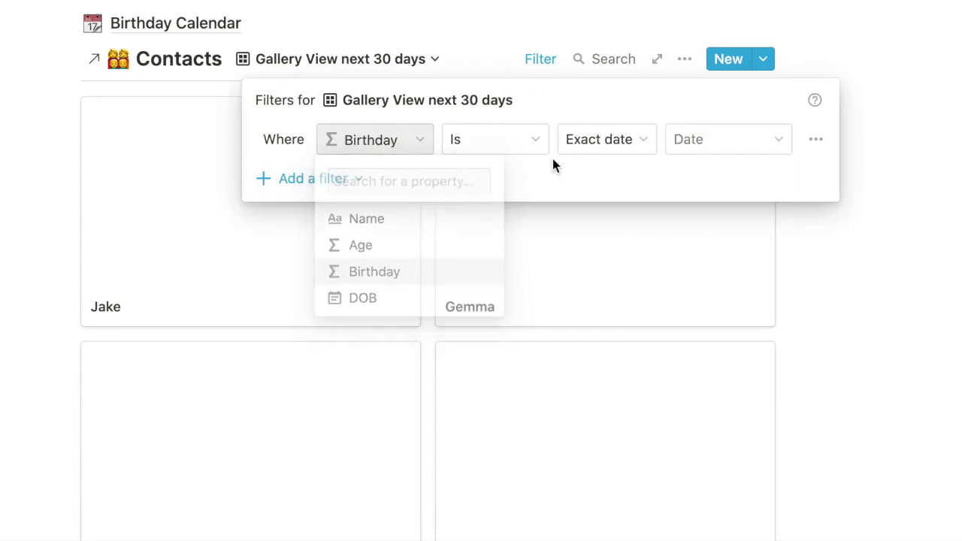
pyautogui.click(647, 144)
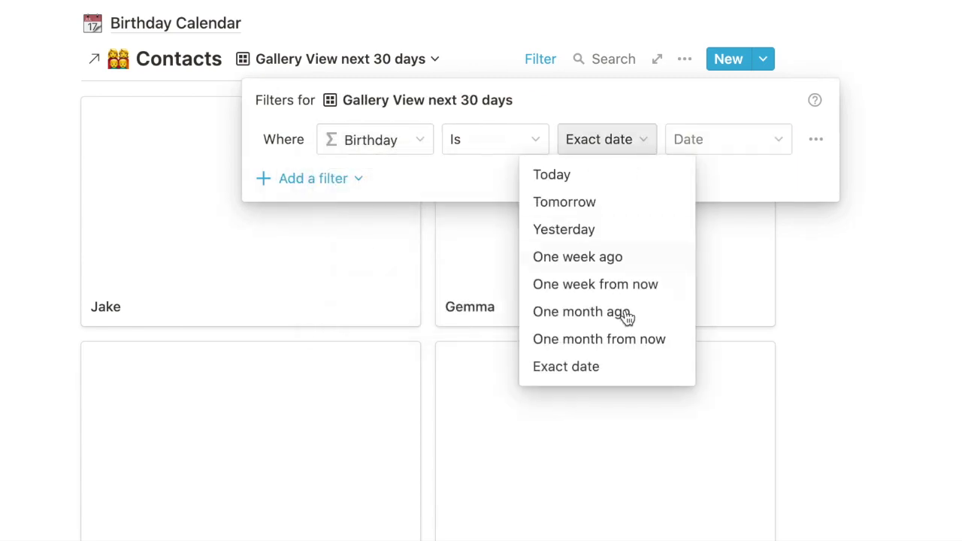
pyautogui.click(637, 344)
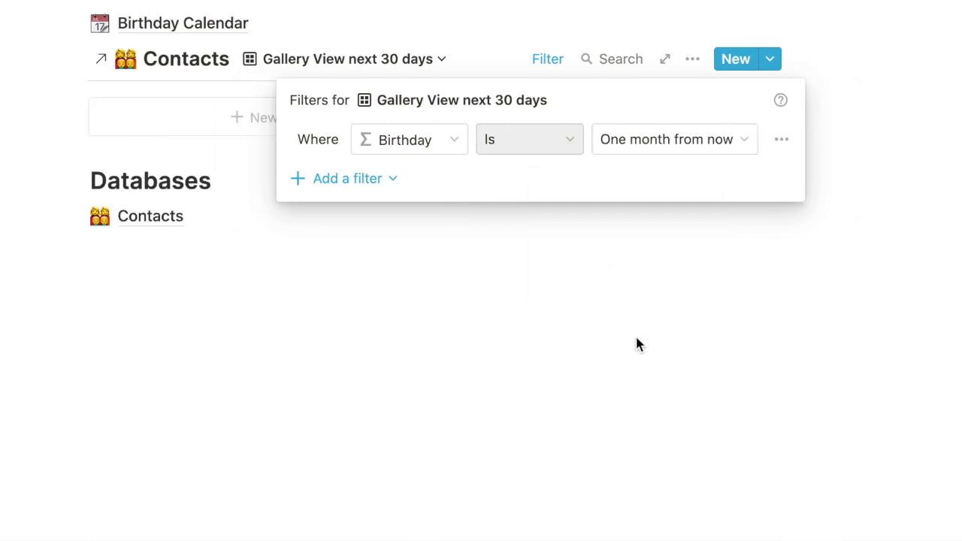
pyautogui.click(573, 139)
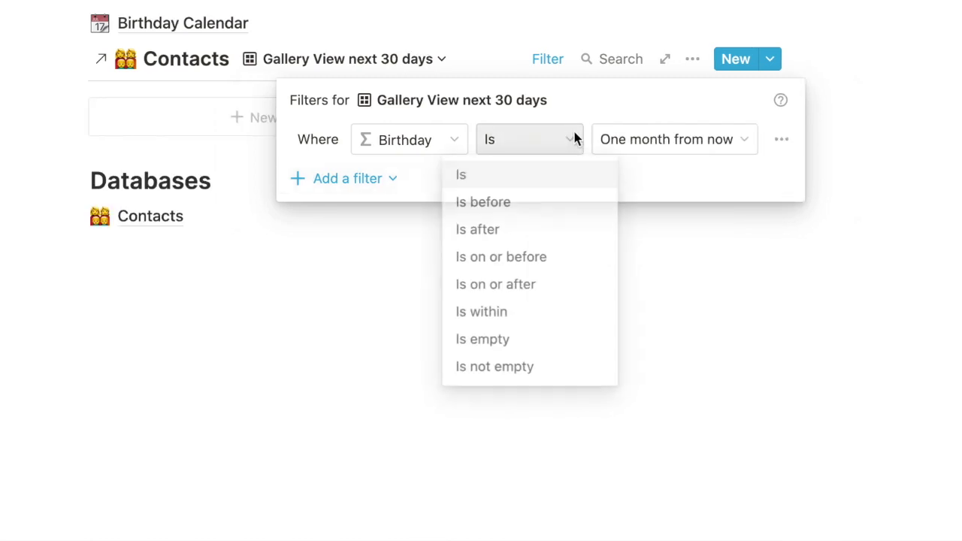
pyautogui.click(547, 257)
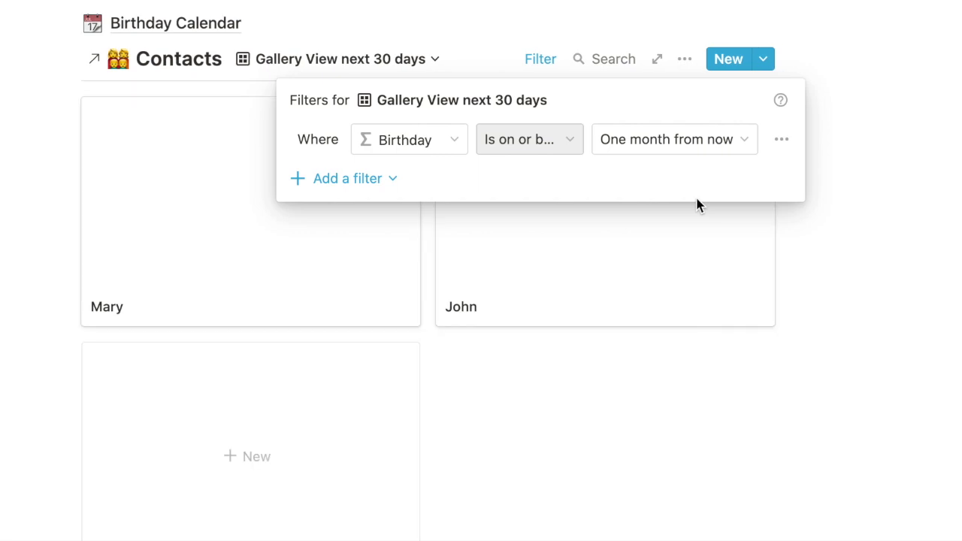
pyautogui.click(872, 15)
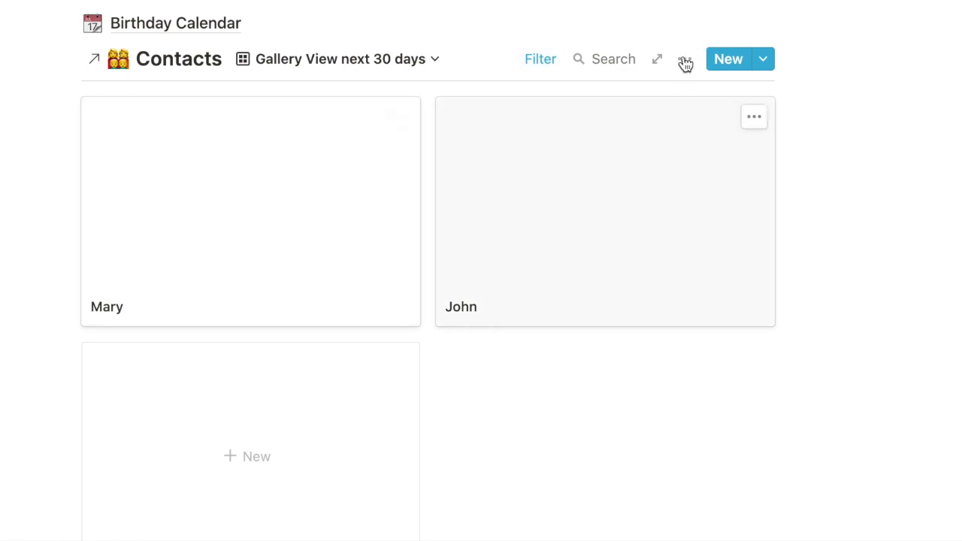
# - Set the gallery cards to no preview and Small card size
pyautogui.click(685, 61)
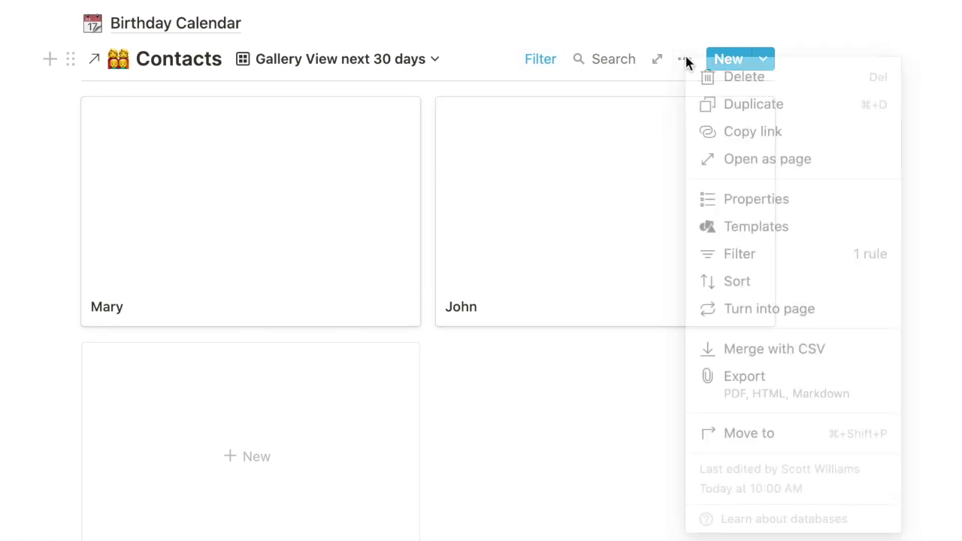
pyautogui.click(759, 199)
pyautogui.click(651, 136)
pyautogui.click(625, 170)
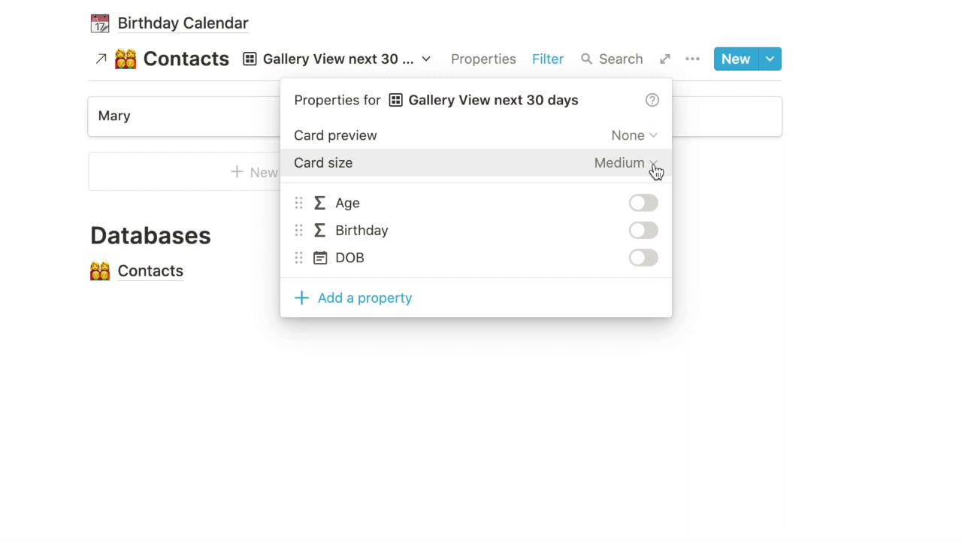
pyautogui.click(654, 164)
pyautogui.click(625, 197)
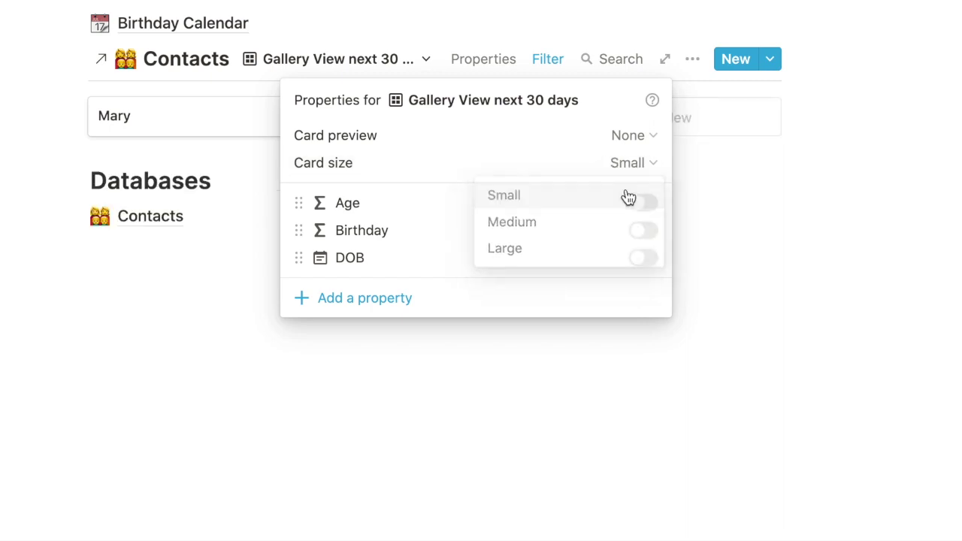
# - Show Birthday on the cards with Age left hidden, then open the Contacts database
pyautogui.click(645, 232)
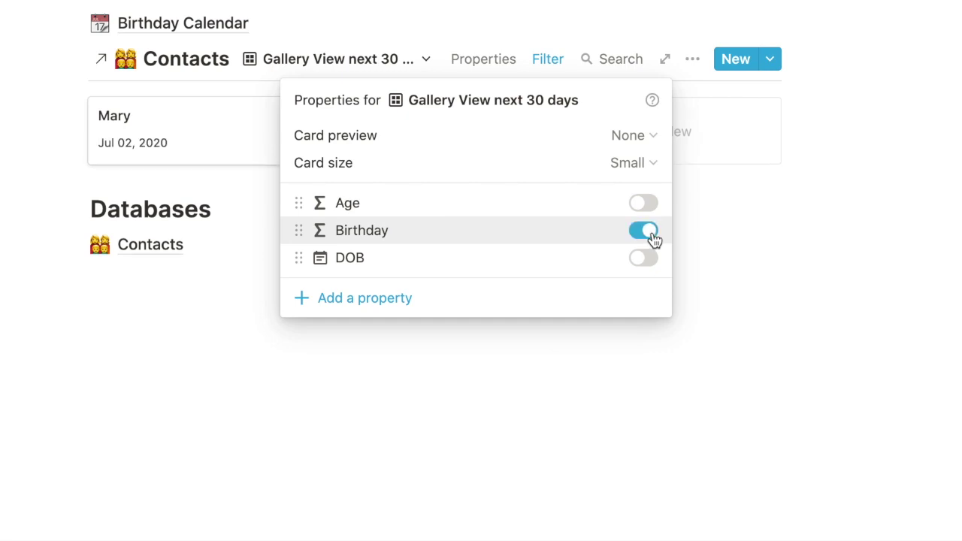
pyautogui.click(652, 207)
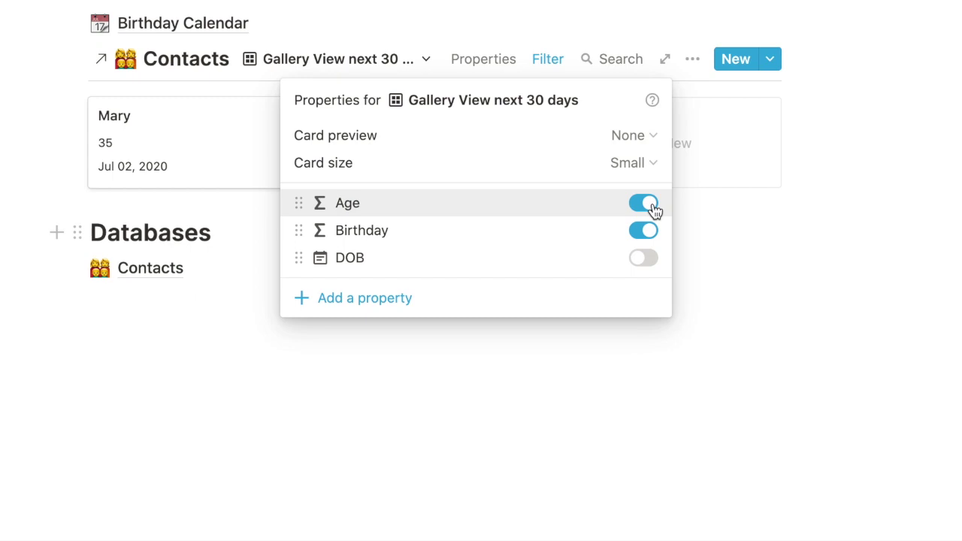
pyautogui.click(646, 209)
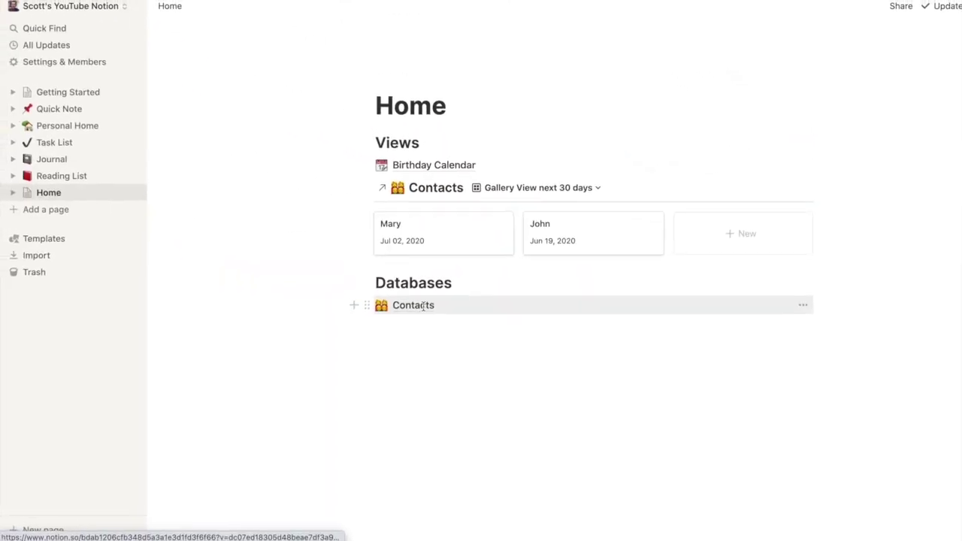
pyautogui.click(423, 306)
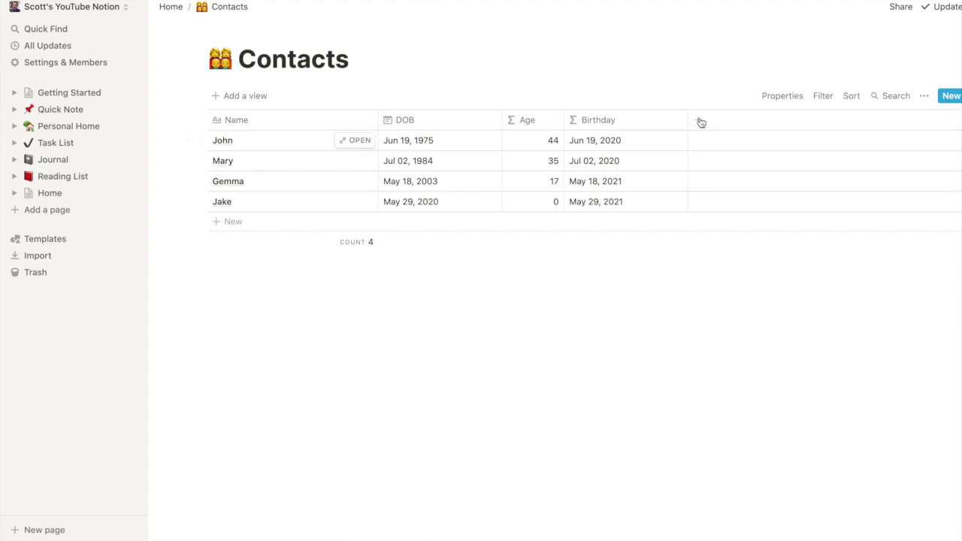
# - Add a Birthday Age formula property computing prop("Age")+1
pyautogui.click(697, 120)
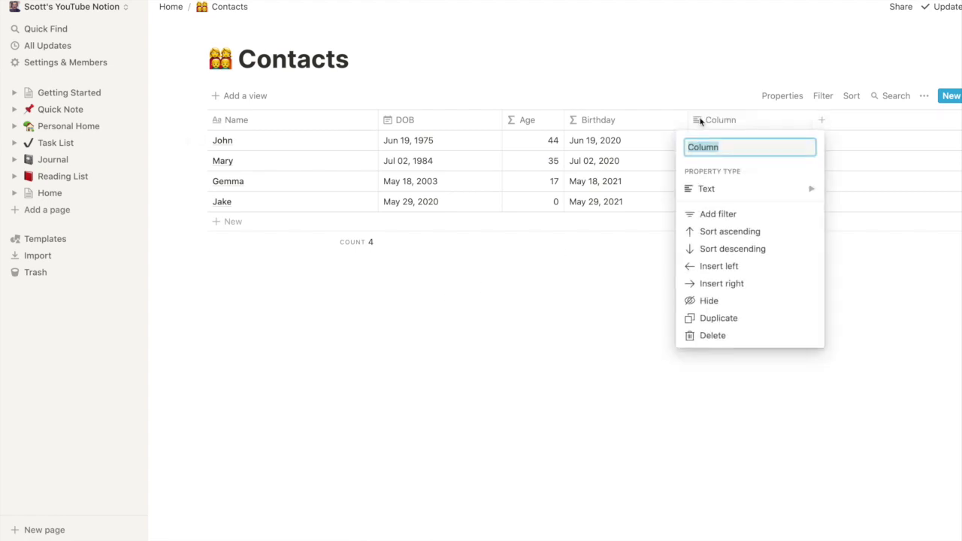
pyautogui.write('Birthday Age')
pyautogui.click(763, 197)
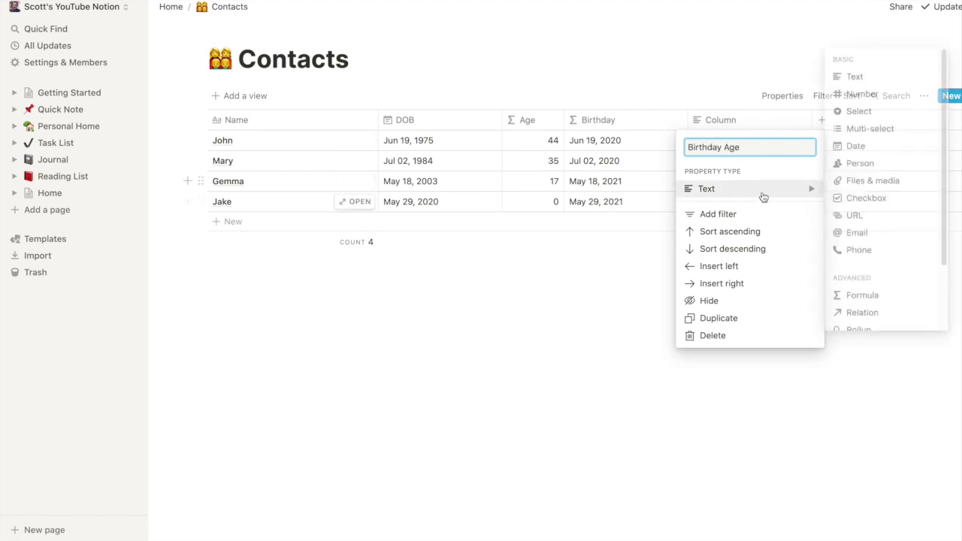
pyautogui.click(864, 294)
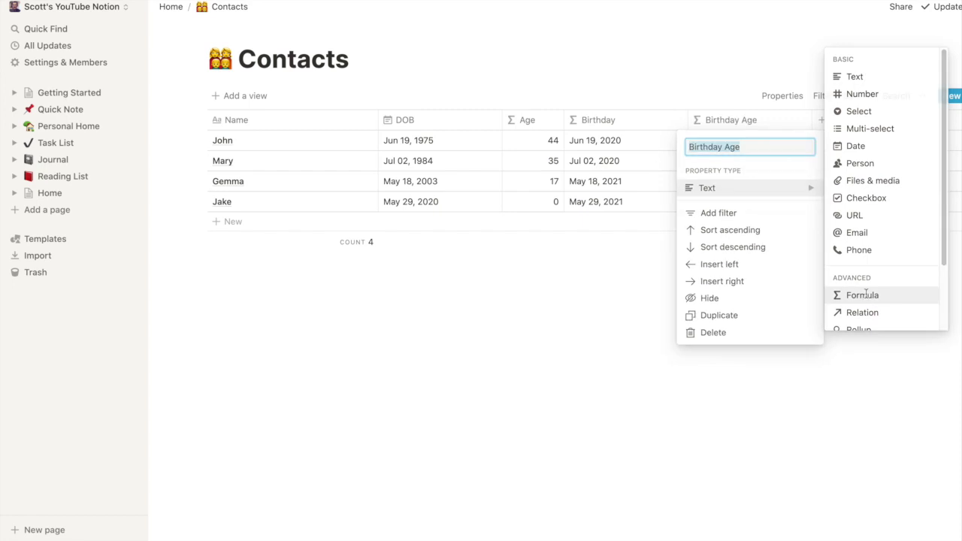
pyautogui.click(763, 123)
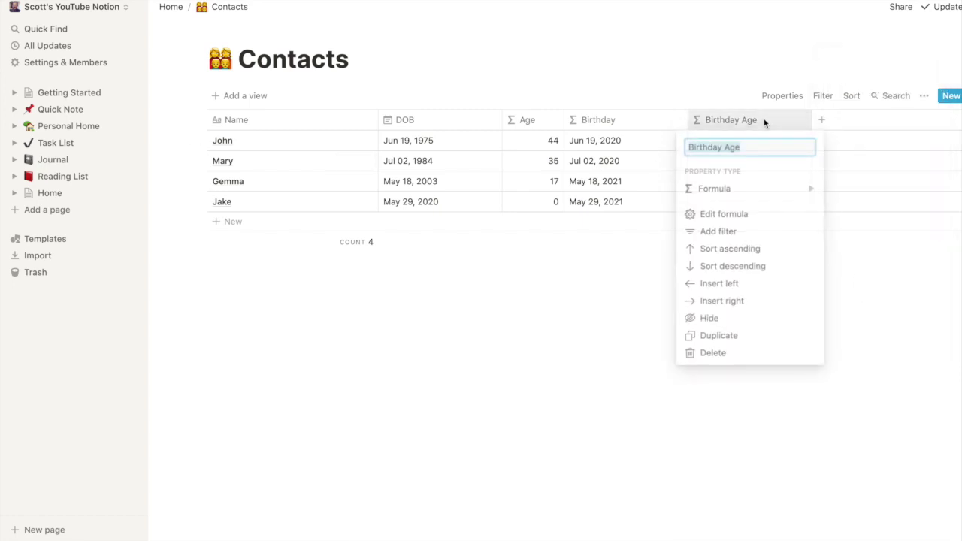
pyautogui.click(743, 218)
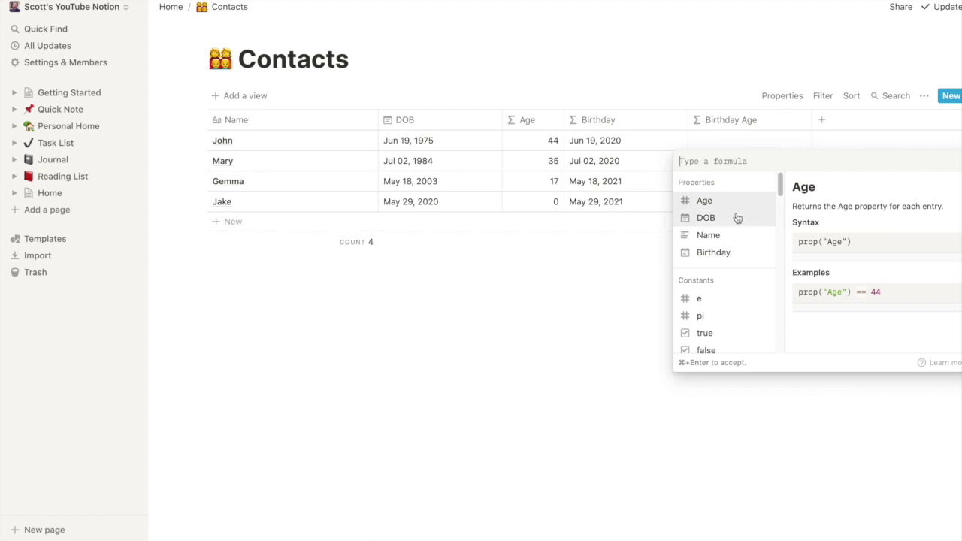
pyautogui.click(744, 206)
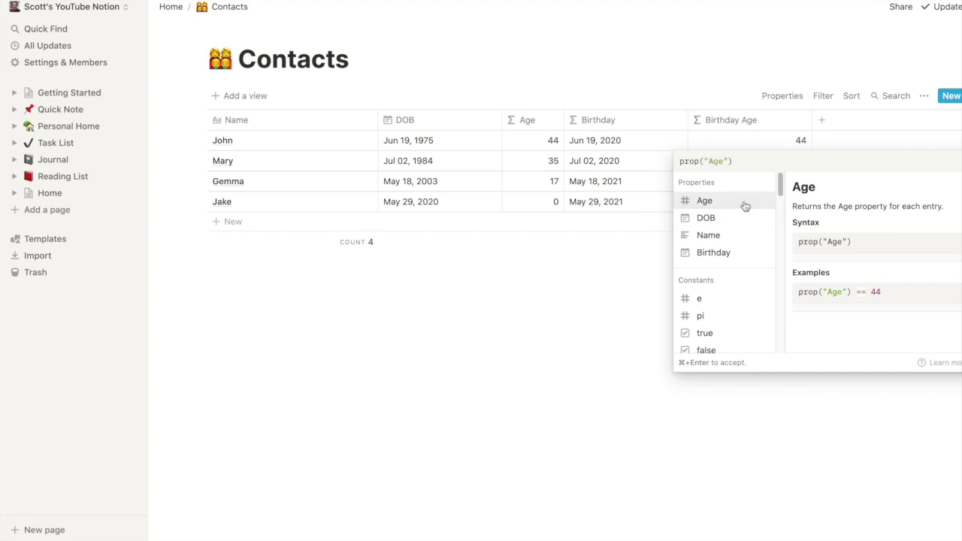
pyautogui.write('+1')
pyautogui.press('super+Return')
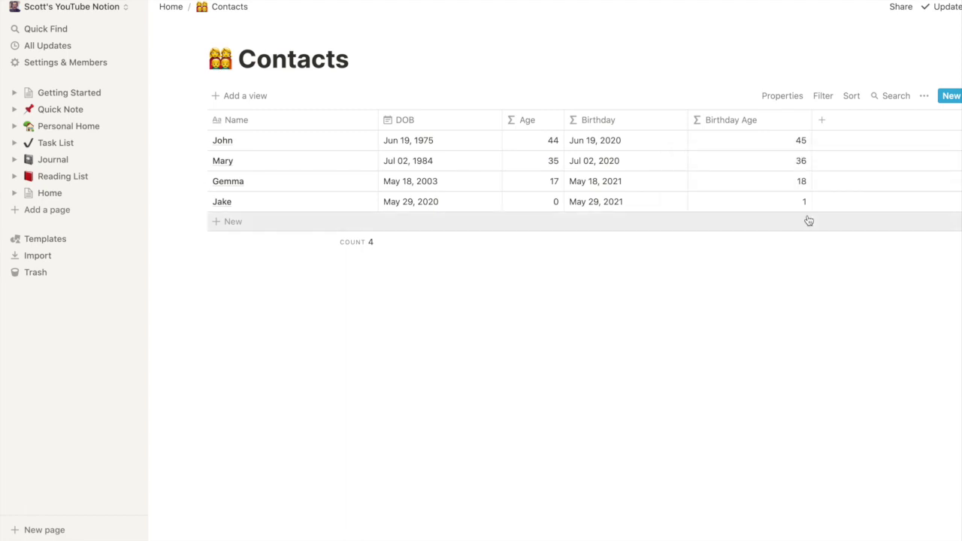
# - Back on Home, turn on Birthday Age in the gallery's card properties
pyautogui.click(170, 8)
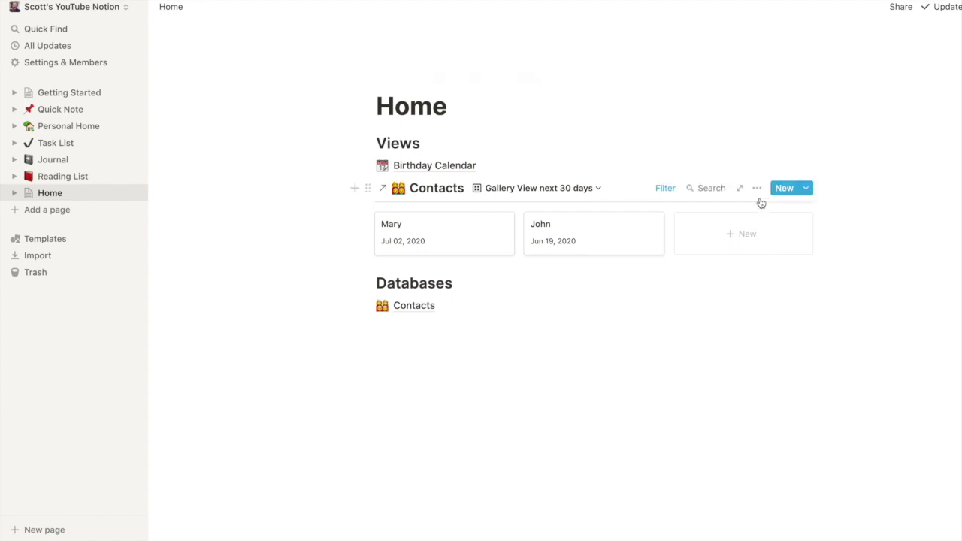
pyautogui.click(758, 189)
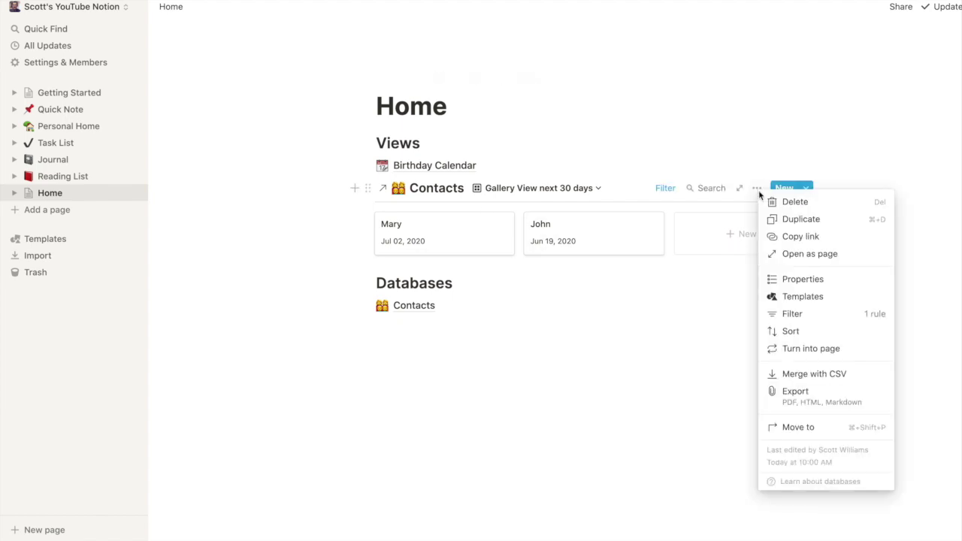
pyautogui.click(798, 279)
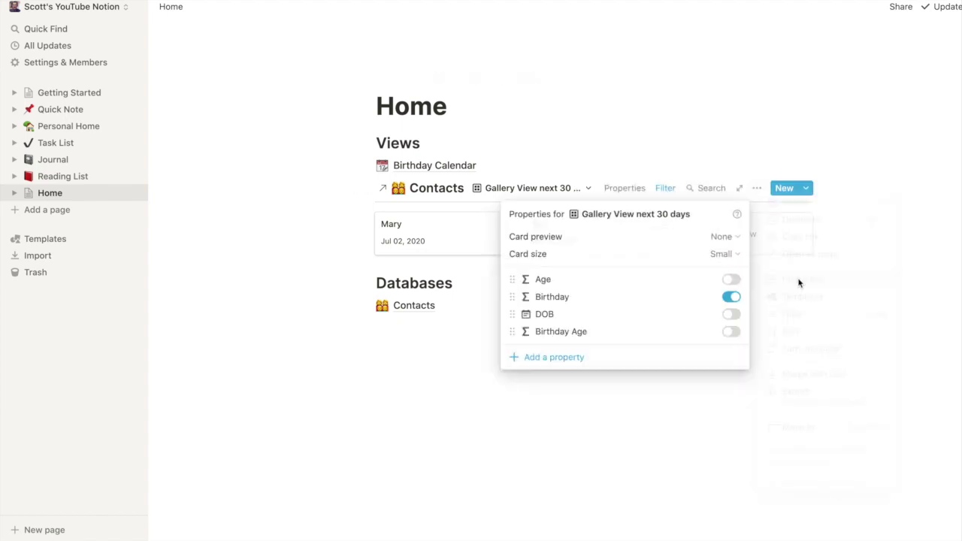
pyautogui.click(731, 332)
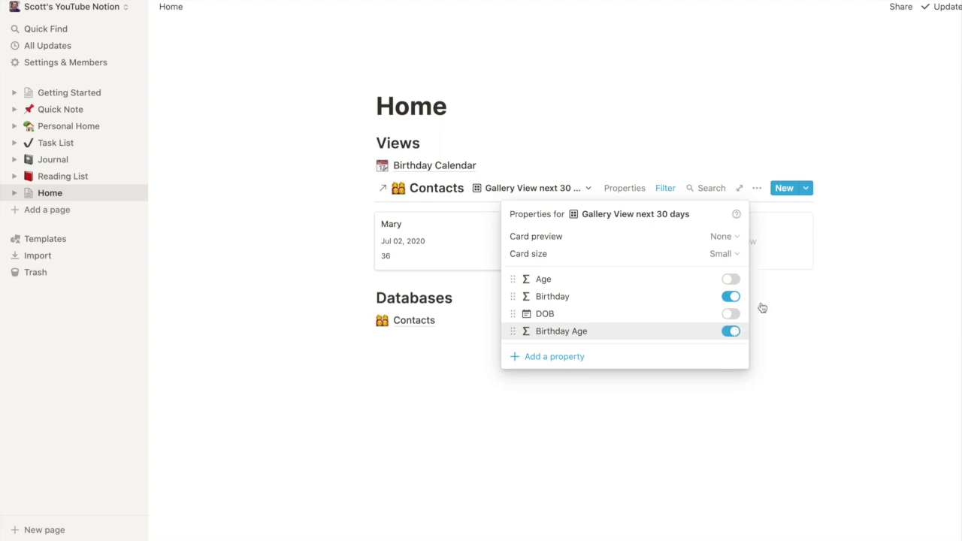
pyautogui.click(800, 143)
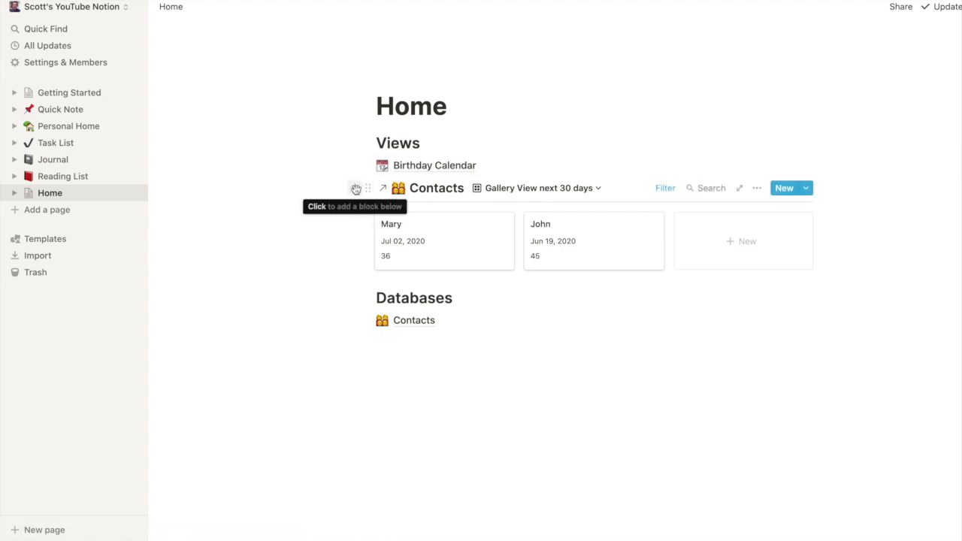
# - Add a Heading 3 'Upcoming Birthdays' and move it above the Contacts gallery
pyautogui.click(356, 188)
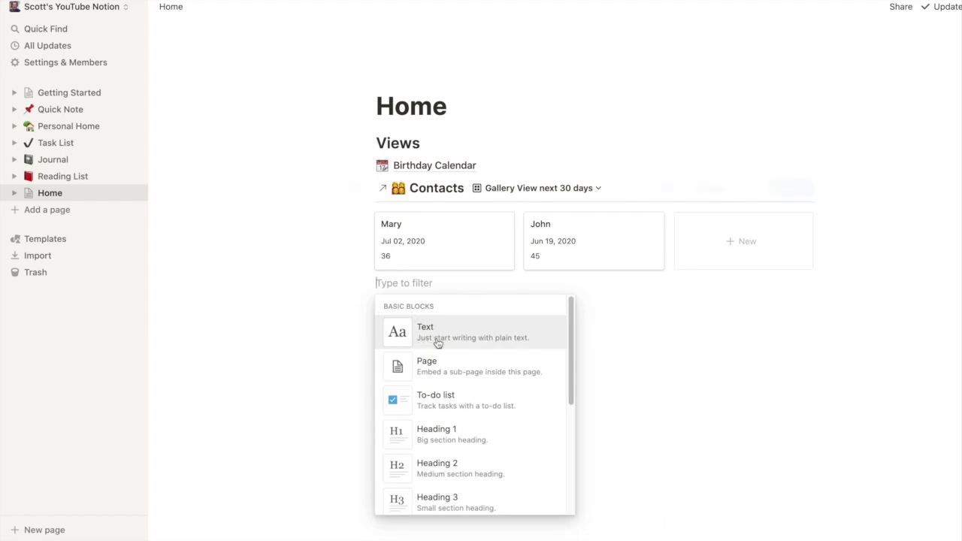
pyautogui.click(467, 496)
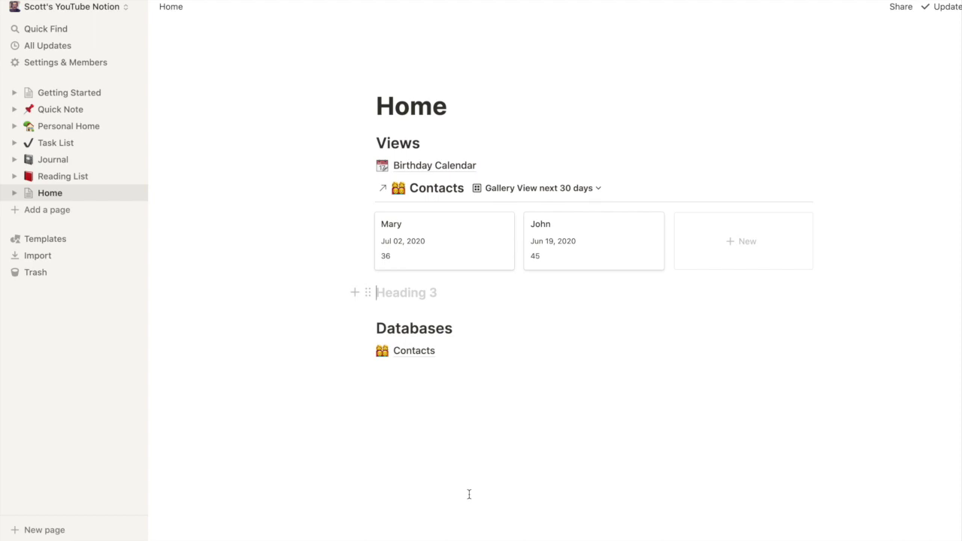
pyautogui.write('Upcoming ')
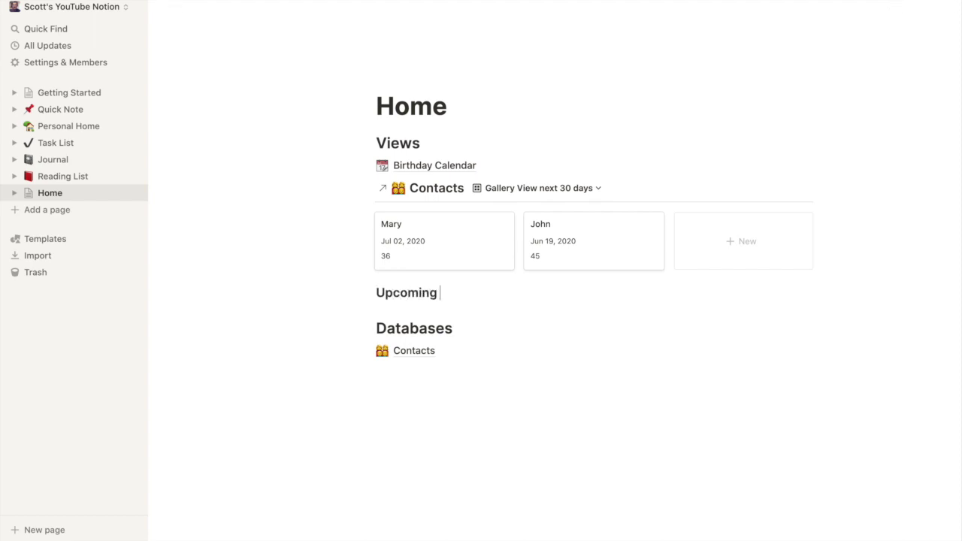
pyautogui.write('Birthdays')
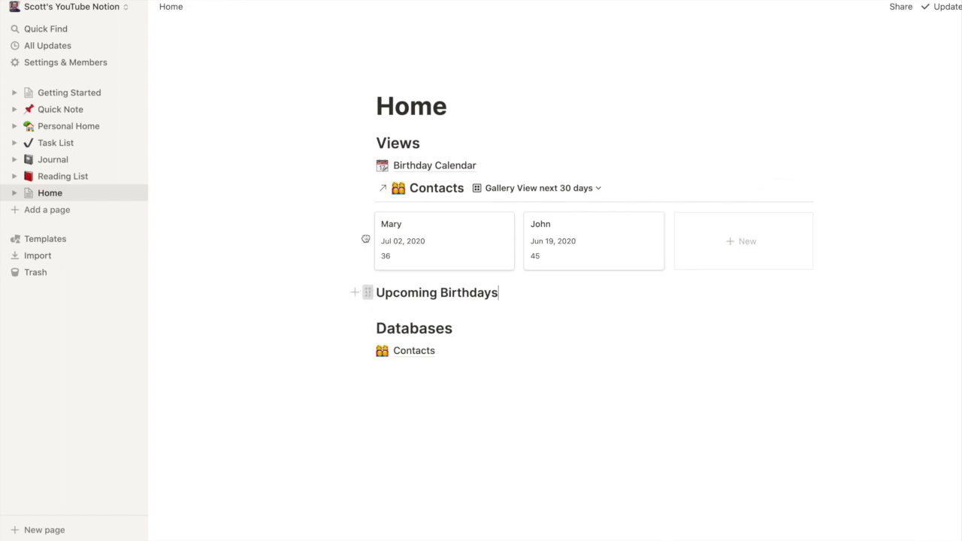
pyautogui.moveTo(366, 210); pyautogui.dragTo(367, 183)
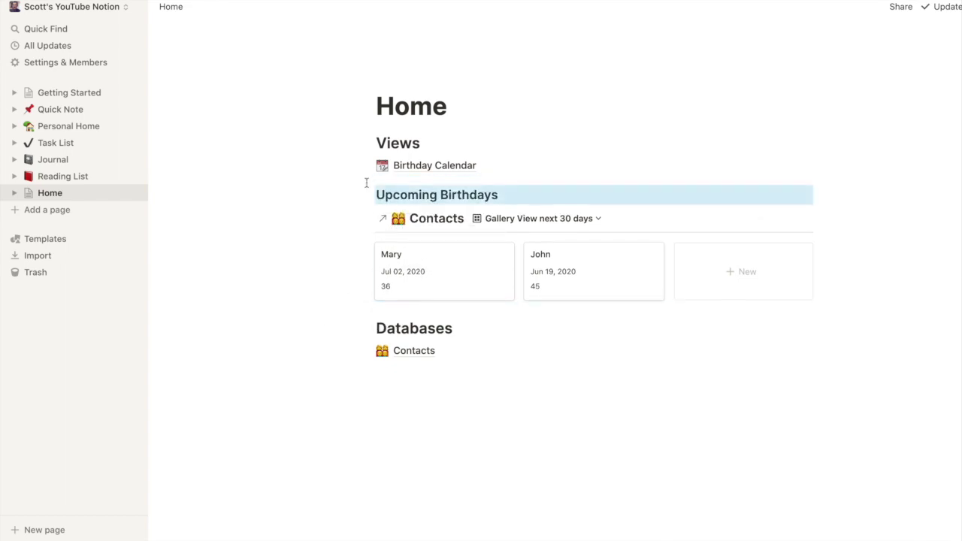
# - Give the Views heading a blue background
pyautogui.click(366, 143)
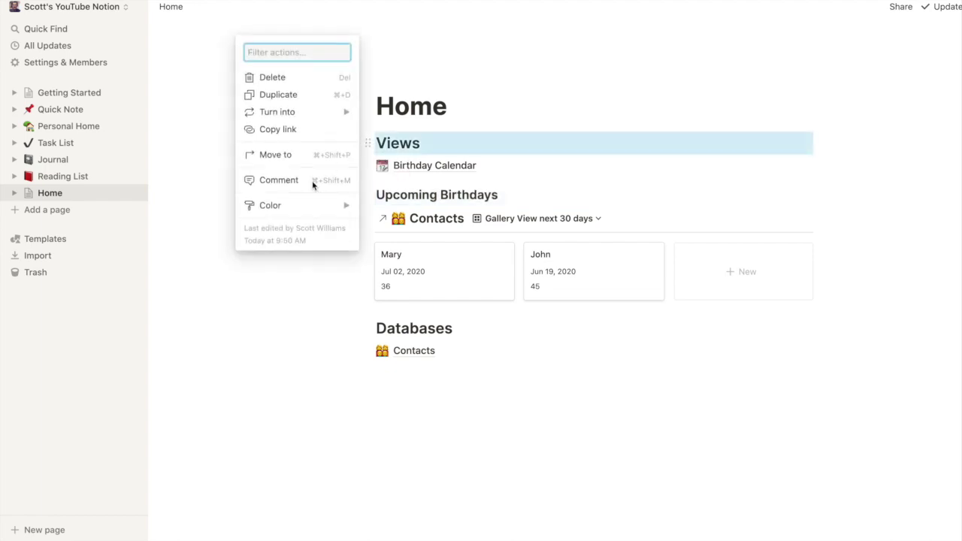
pyautogui.moveTo(311, 207)
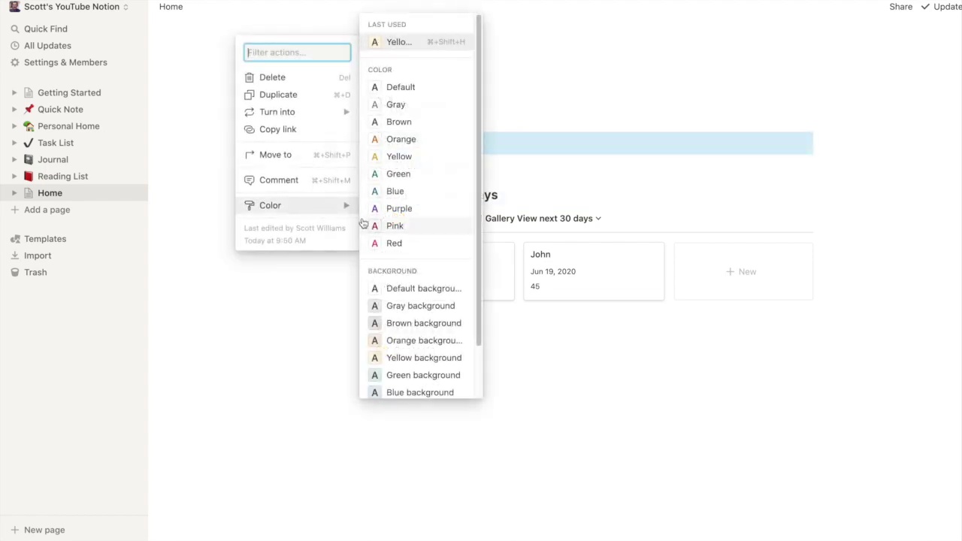
pyautogui.click(389, 194)
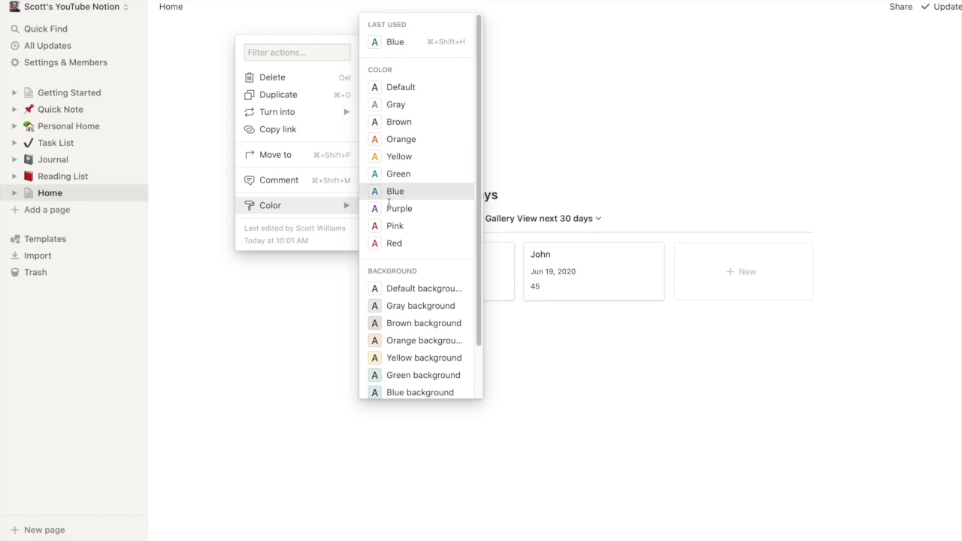
pyautogui.click(389, 201)
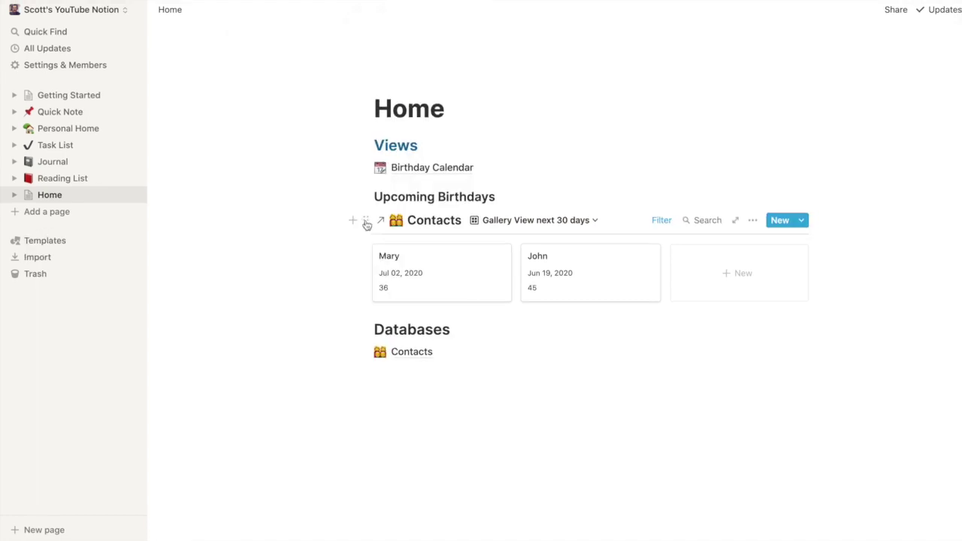
pyautogui.click(365, 220)
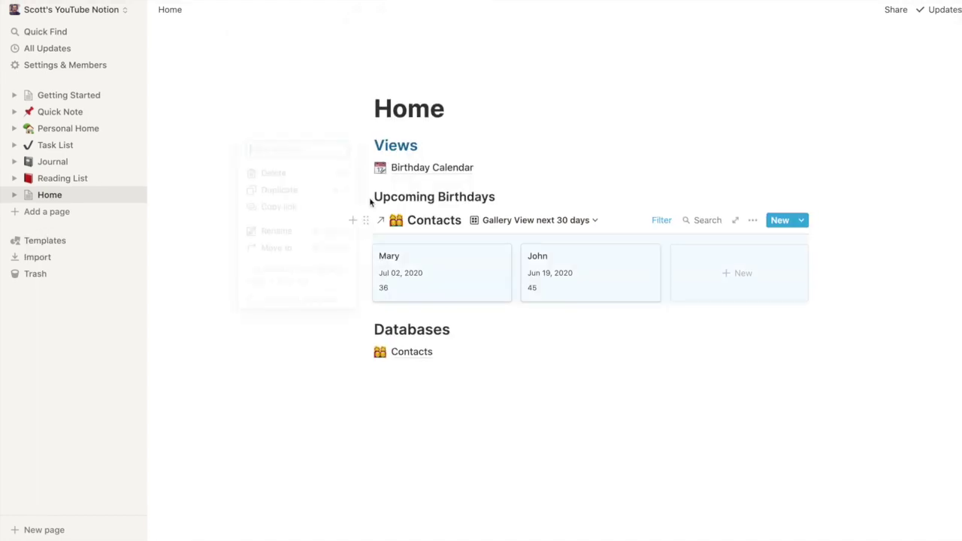
pyautogui.click(365, 145)
pyautogui.moveTo(326, 205)
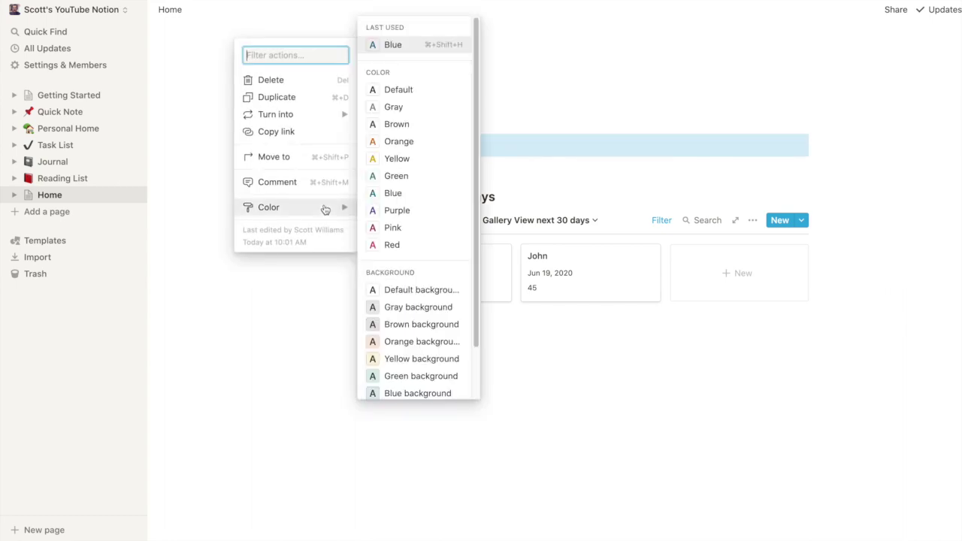
pyautogui.click(420, 393)
# - Colour the Upcoming Birthdays heading blue
pyautogui.click(366, 197)
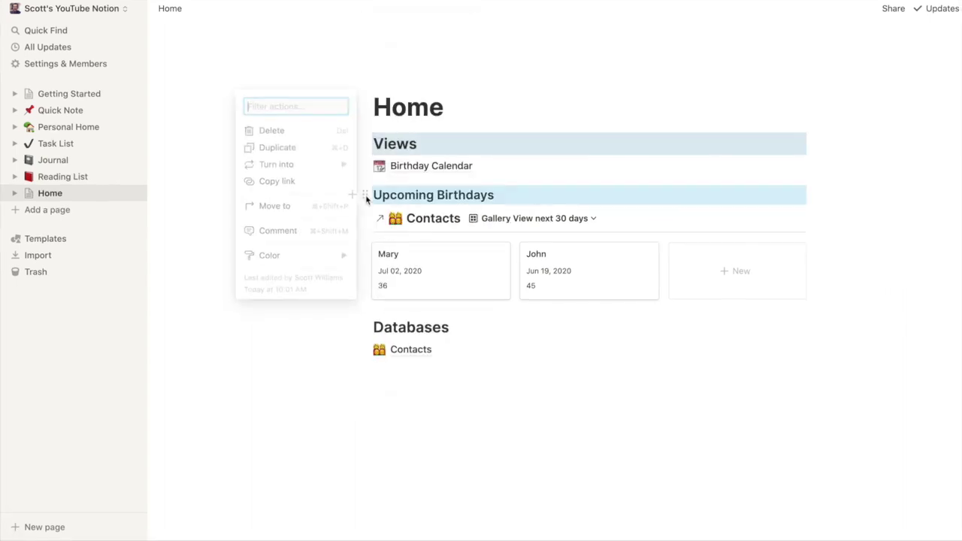
pyautogui.moveTo(325, 260)
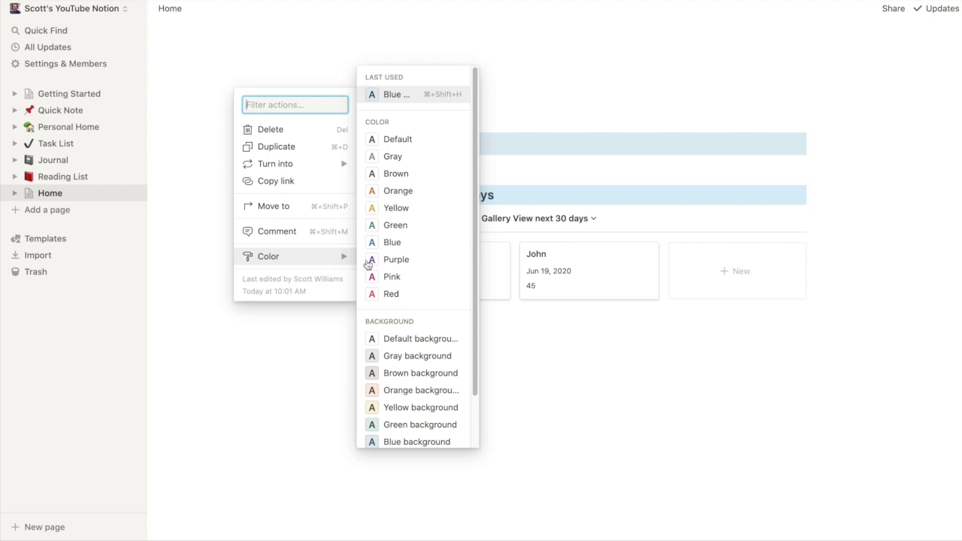
pyautogui.click(392, 242)
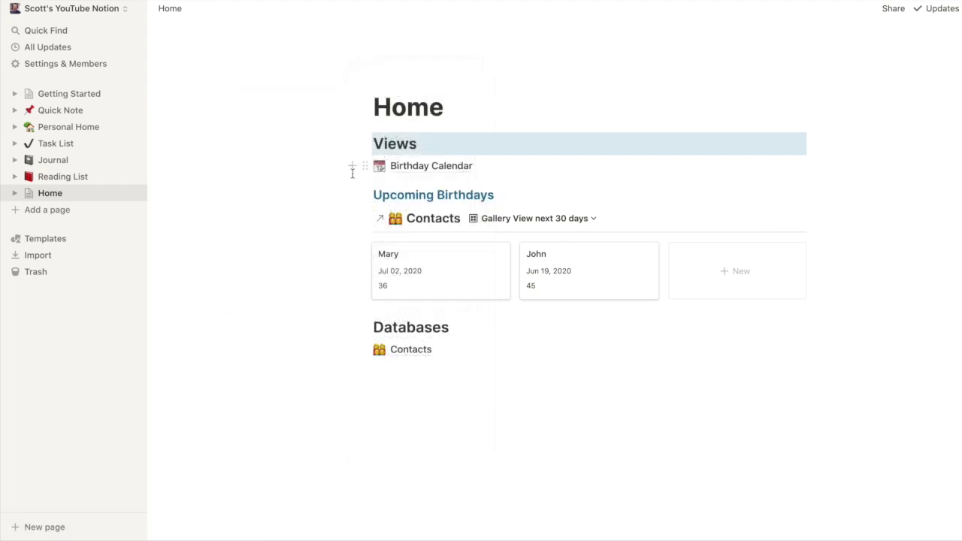
# - Add a blue h3 'Calendars' heading above the Birthday Calendar link
pyautogui.click(352, 143)
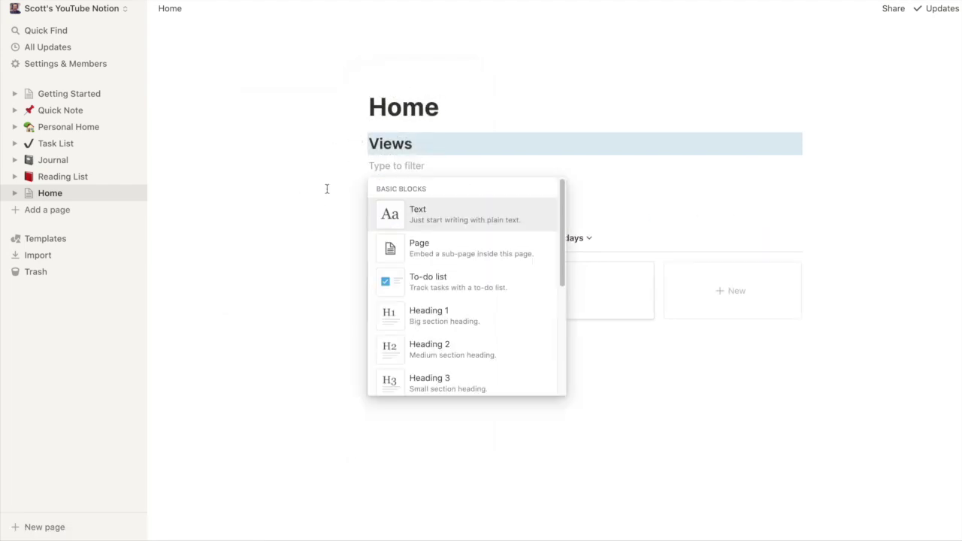
pyautogui.write('h3')
pyautogui.press('Return')
pyautogui.write('Calend')
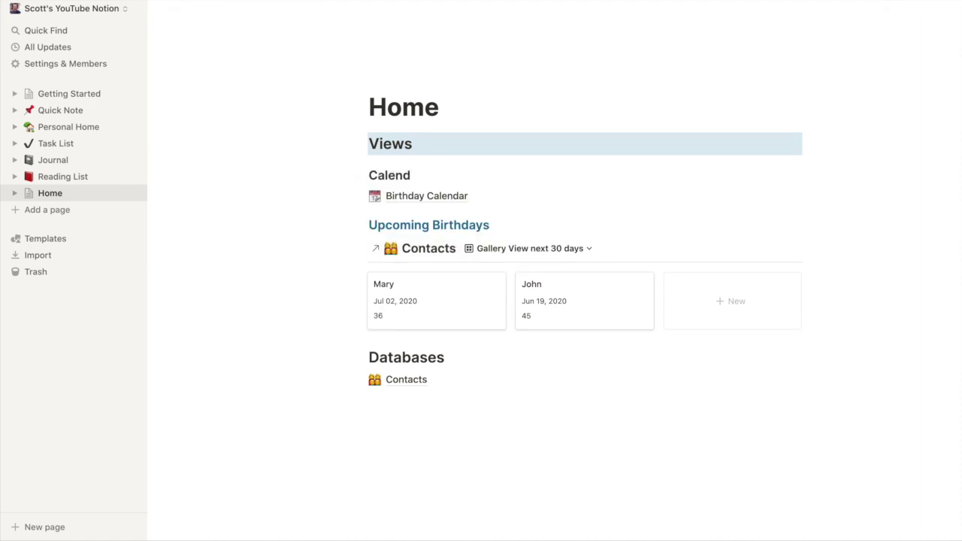
pyautogui.write('ars')
pyautogui.click(360, 175)
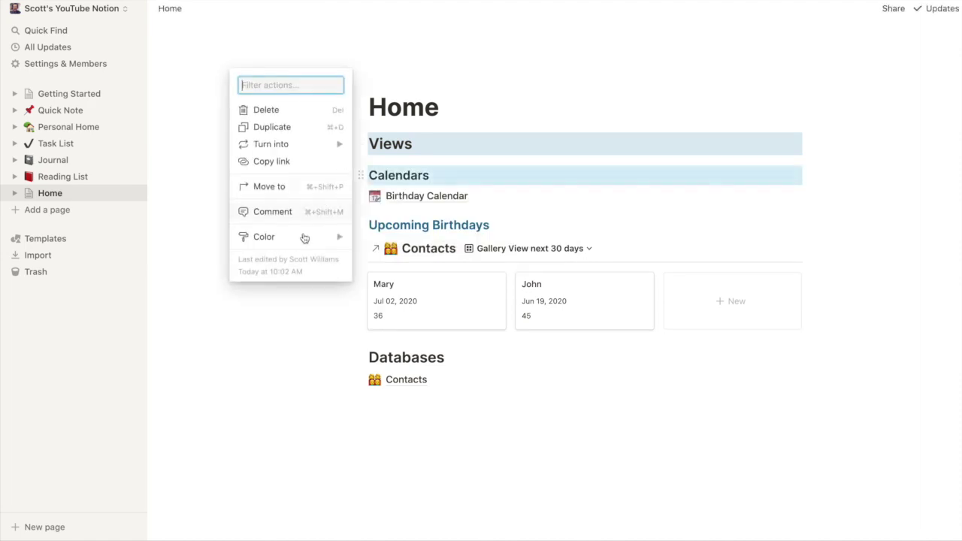
pyautogui.moveTo(305, 238)
pyautogui.click(388, 221)
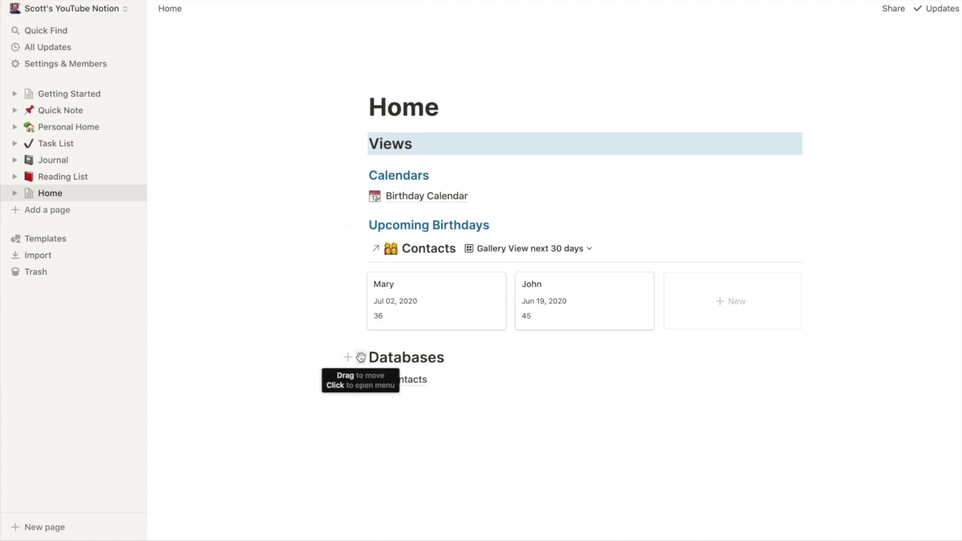
# - Give the Databases heading a blue background
pyautogui.click(360, 357)
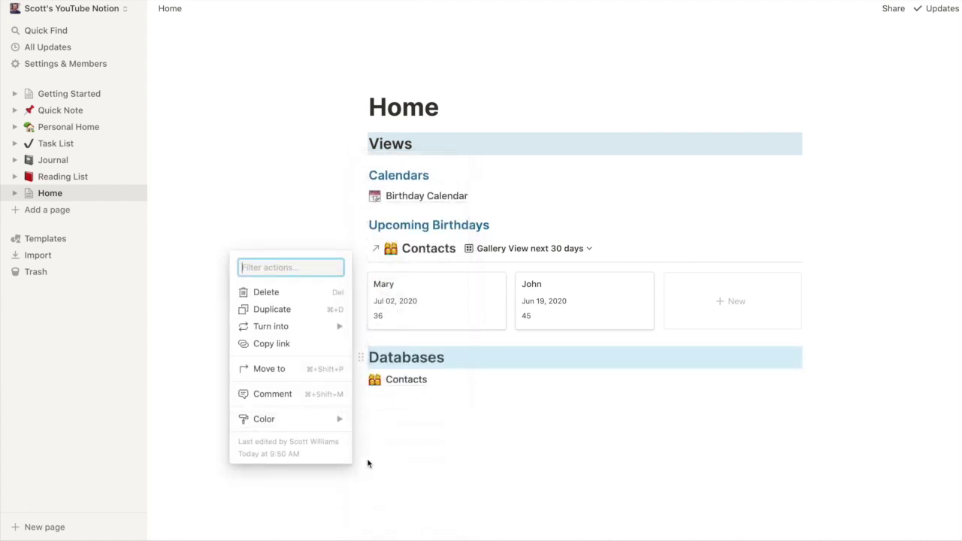
pyautogui.moveTo(347, 419)
pyautogui.click(376, 524)
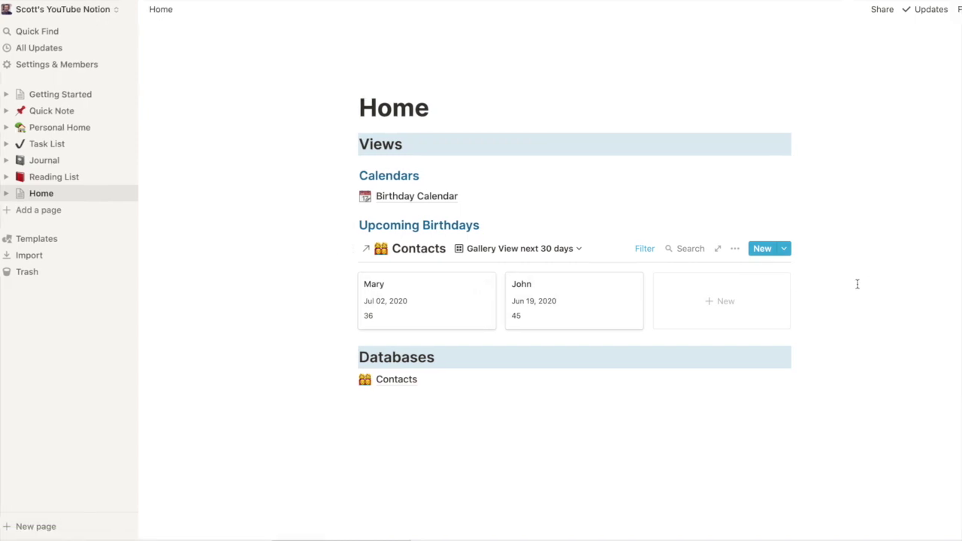
# - Switch on Page lock for the Home page from the ••• page menu
pyautogui.click(948, 15)
pyautogui.click(936, 141)
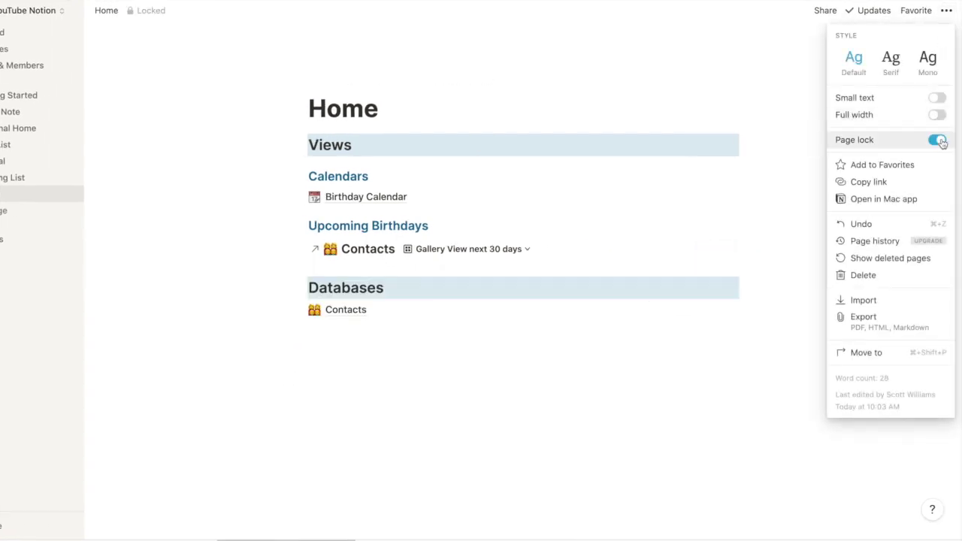
pyautogui.click(803, 110)
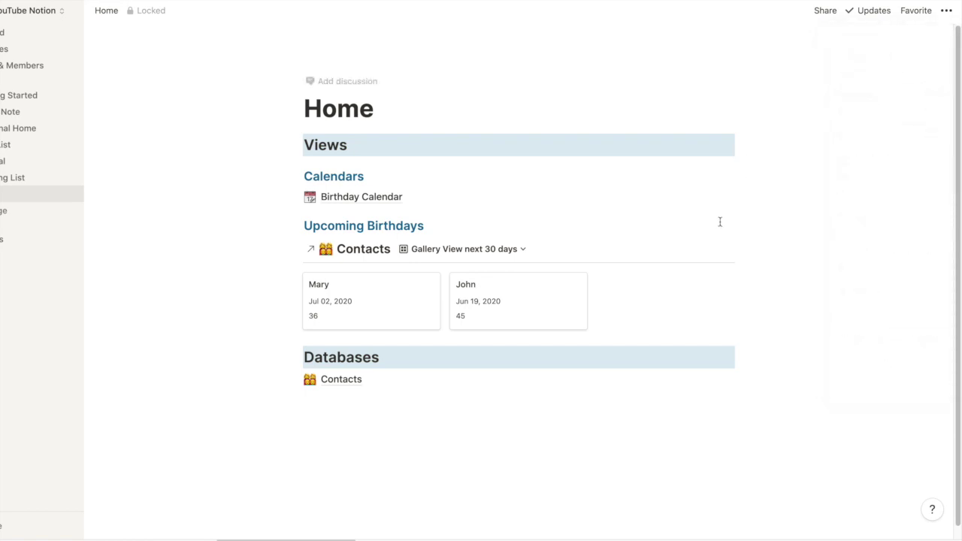